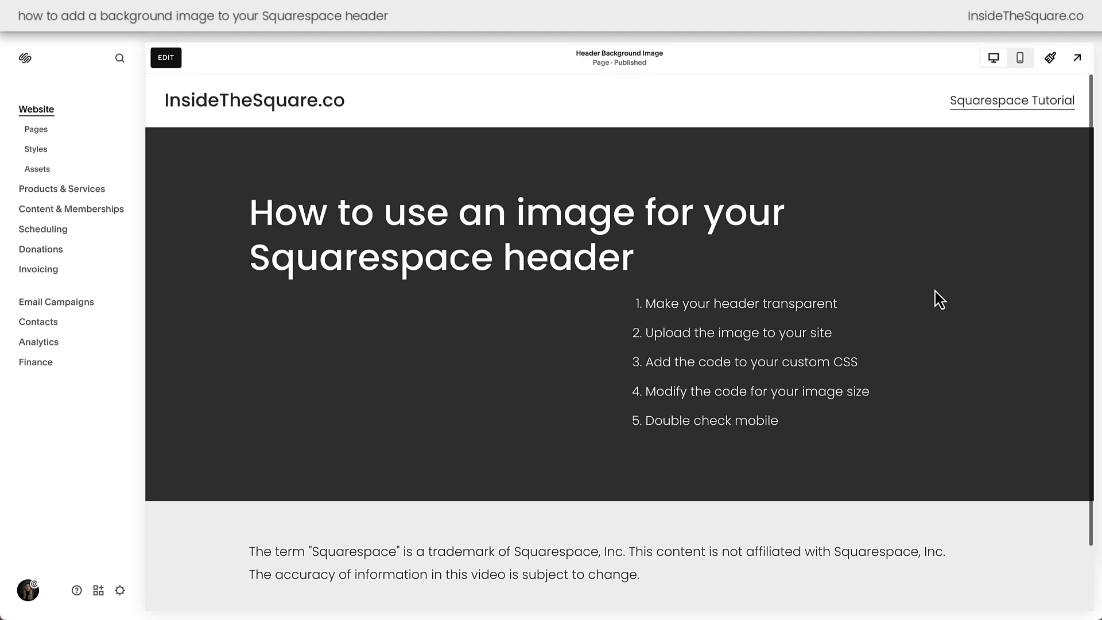
Open the site header's design Color settings, keeping the Solid background type
left_click(169, 61)
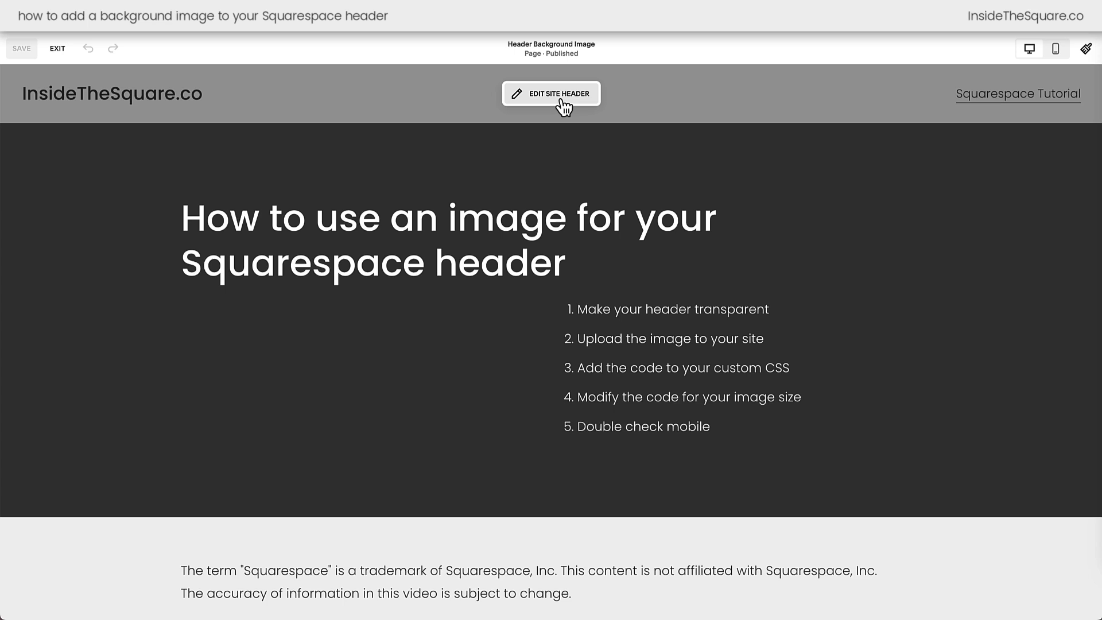
left_click(563, 106)
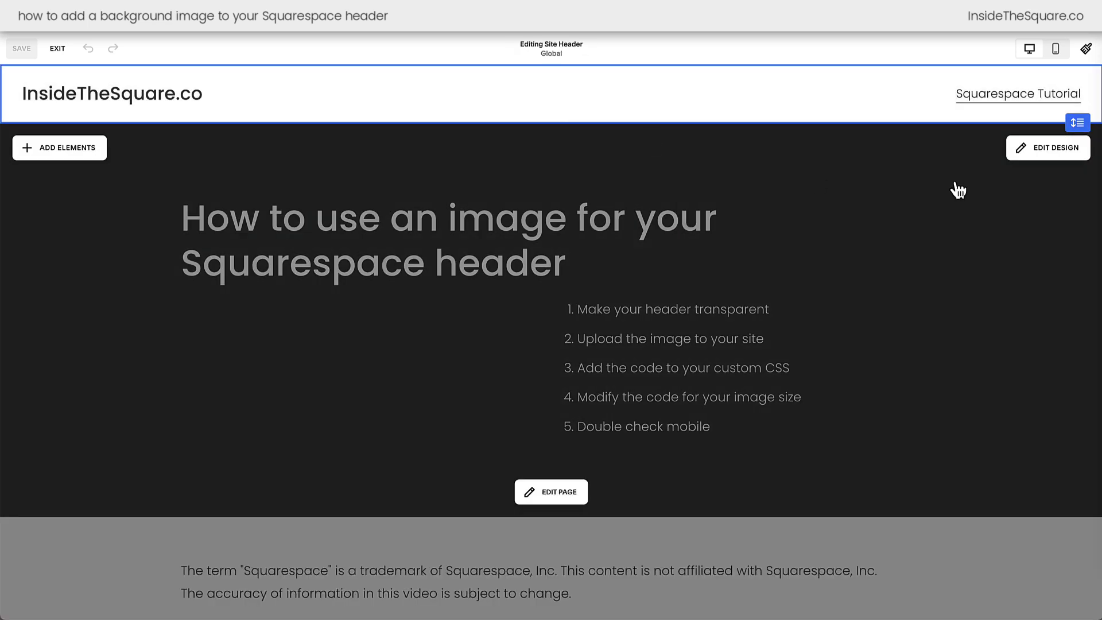
left_click(1043, 163)
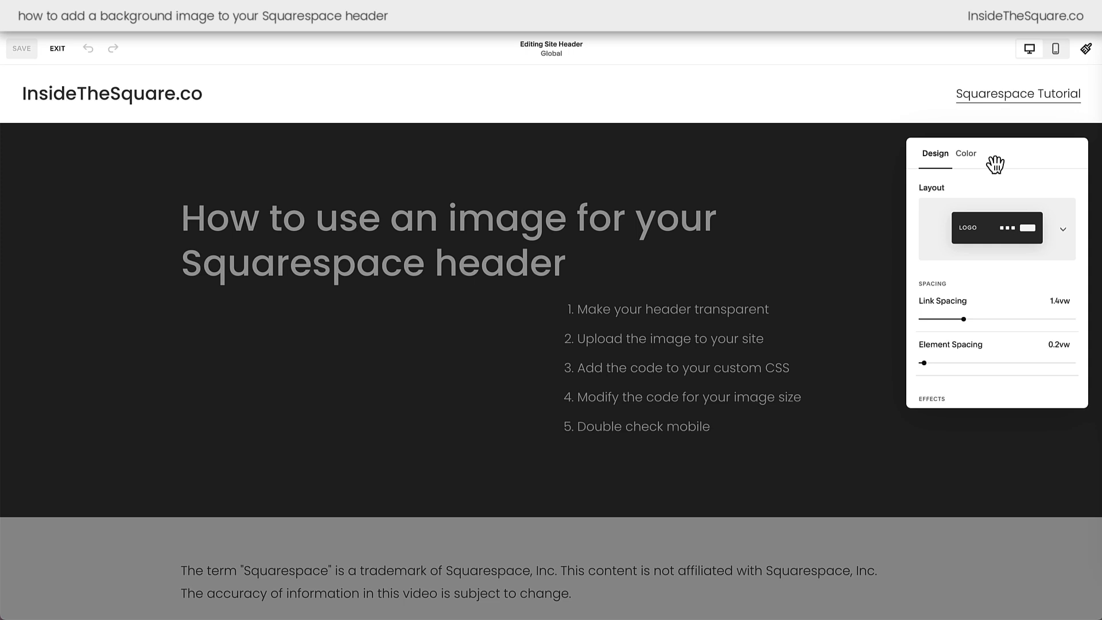
left_click(976, 168)
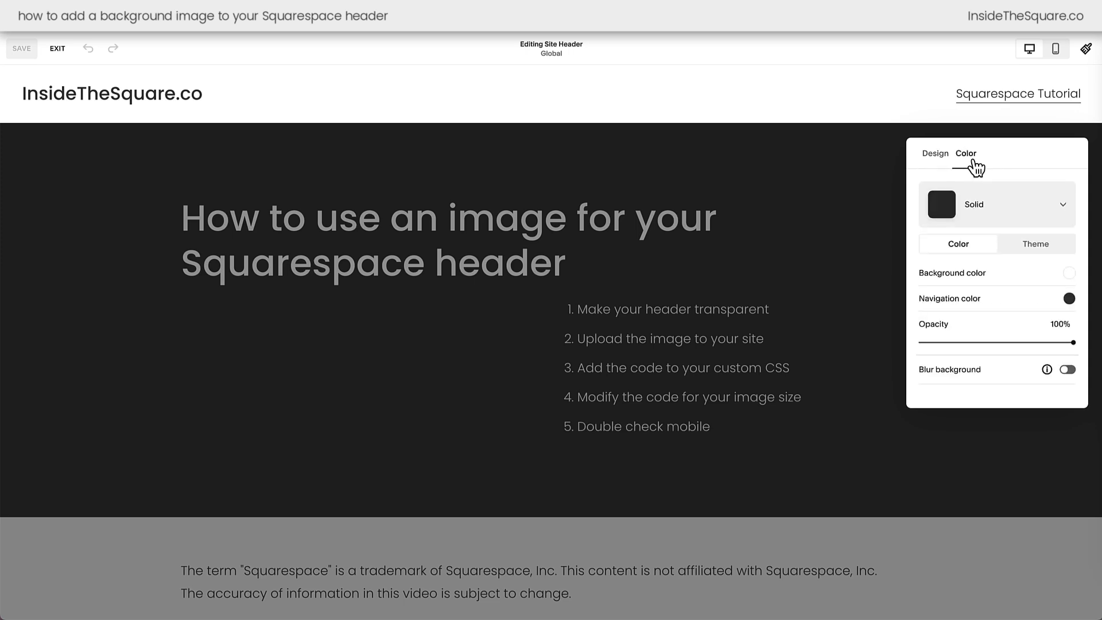
left_click(1021, 197)
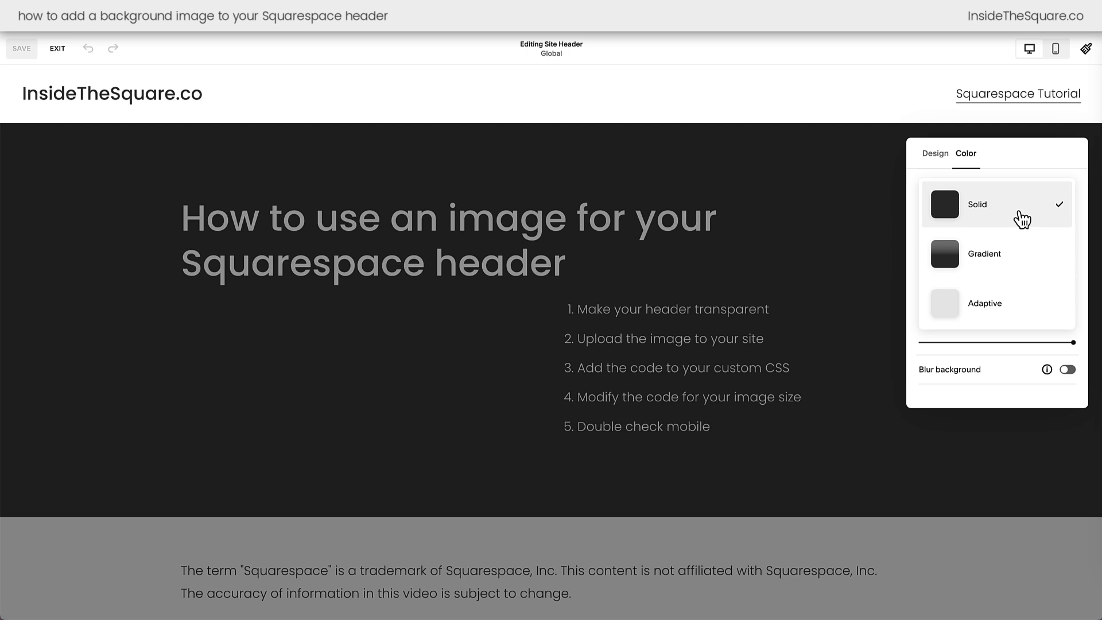
left_click(1024, 217)
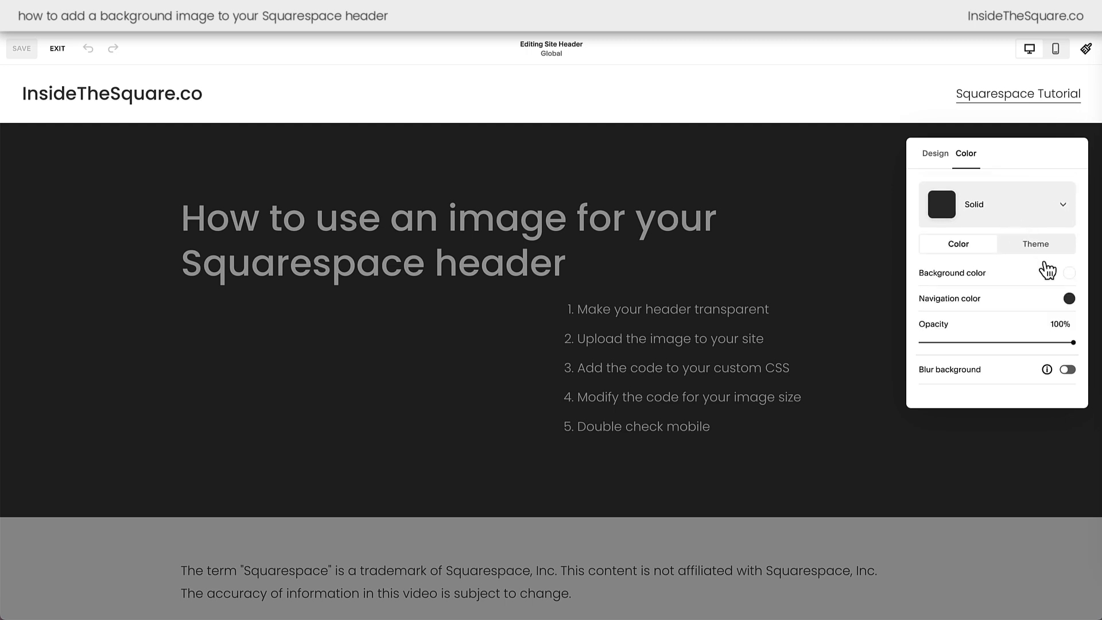
Set header background opacity to 0%, keeping the navigation colour dark after trying teal
left_click_drag(1071, 342, 903, 343)
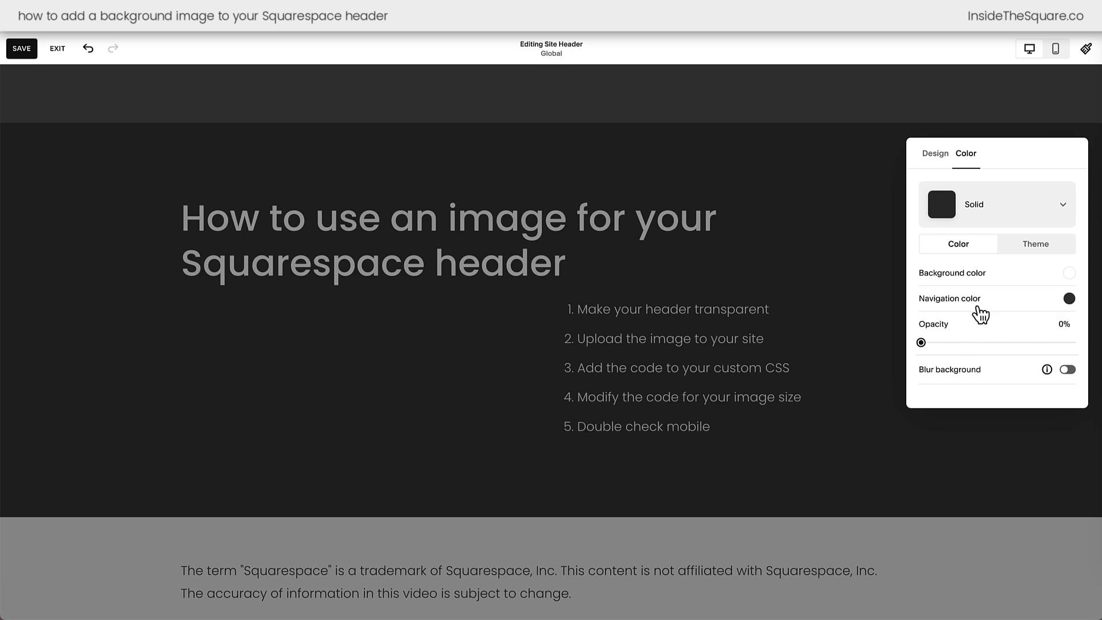
left_click(1069, 299)
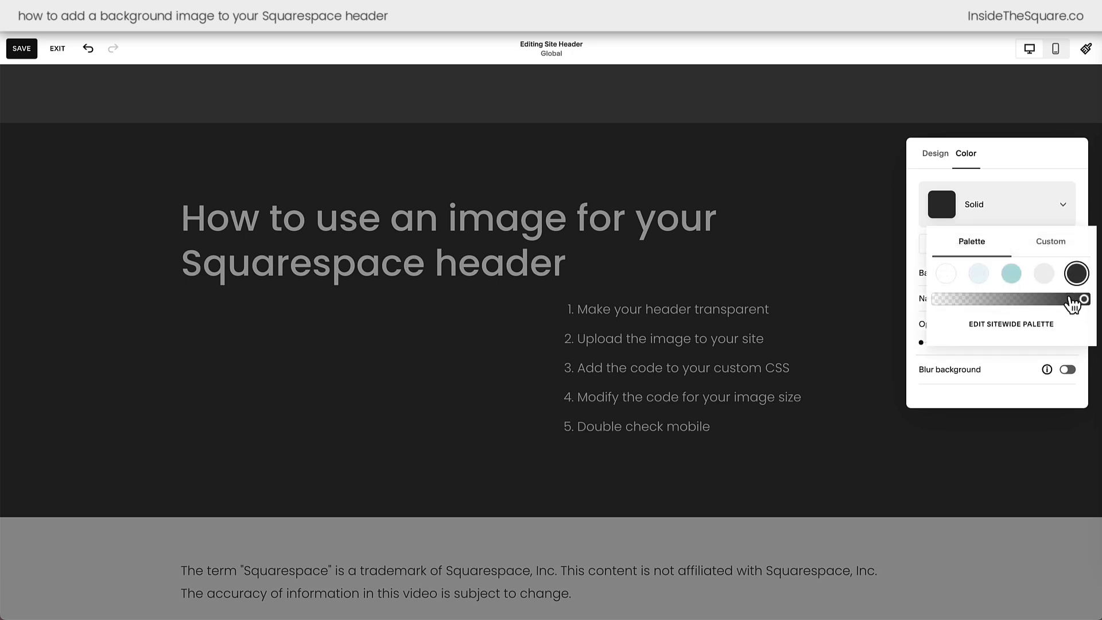
left_click(1011, 275)
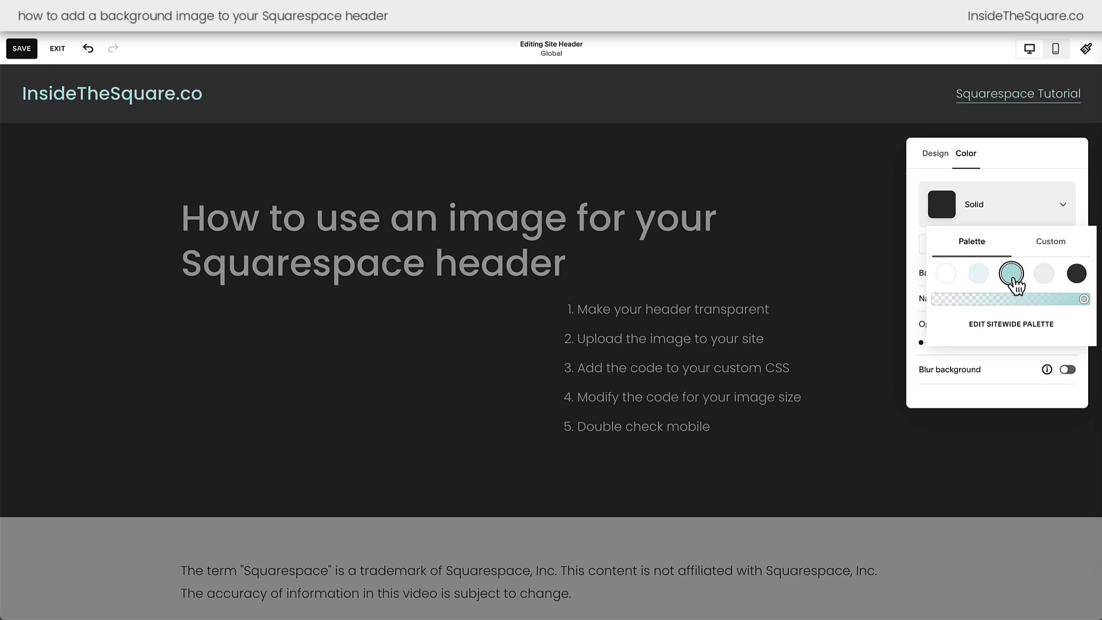
left_click(1077, 275)
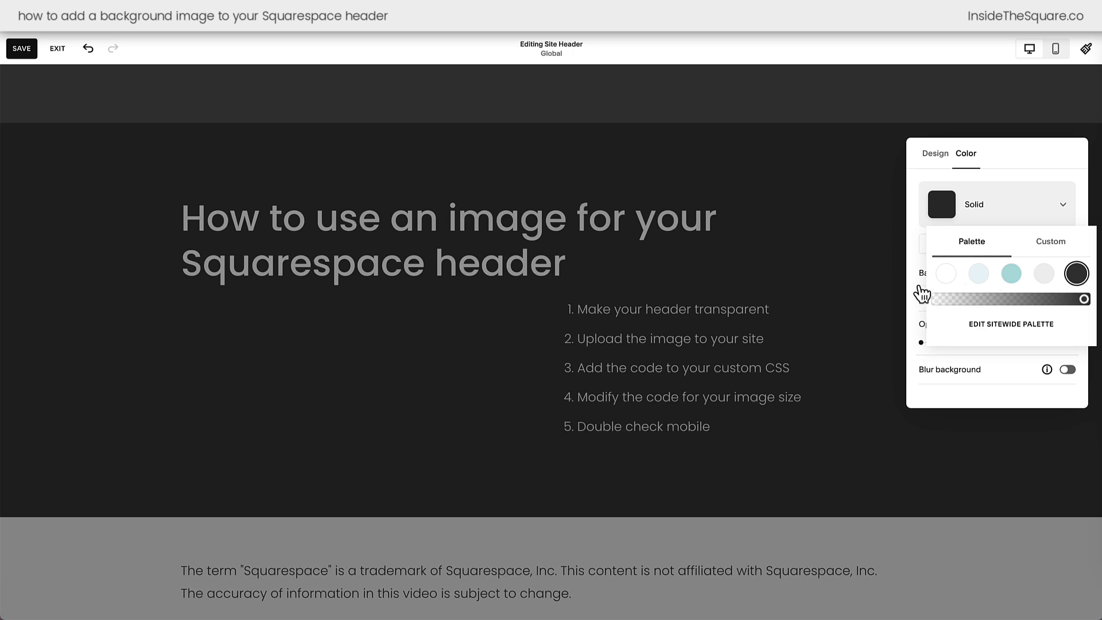
left_click(917, 340)
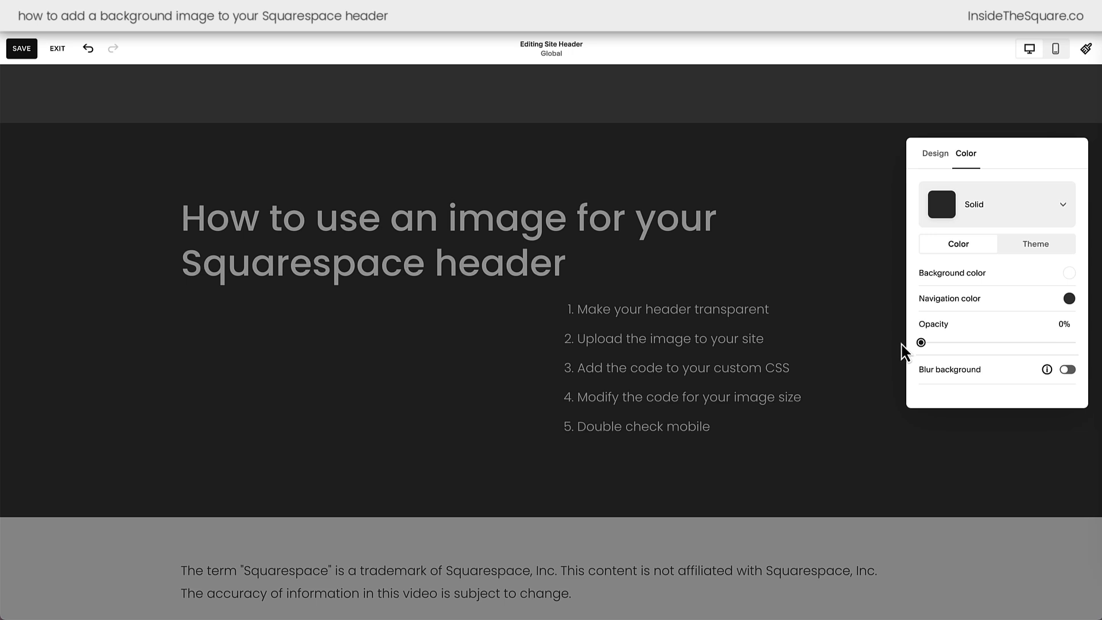
left_click(856, 307)
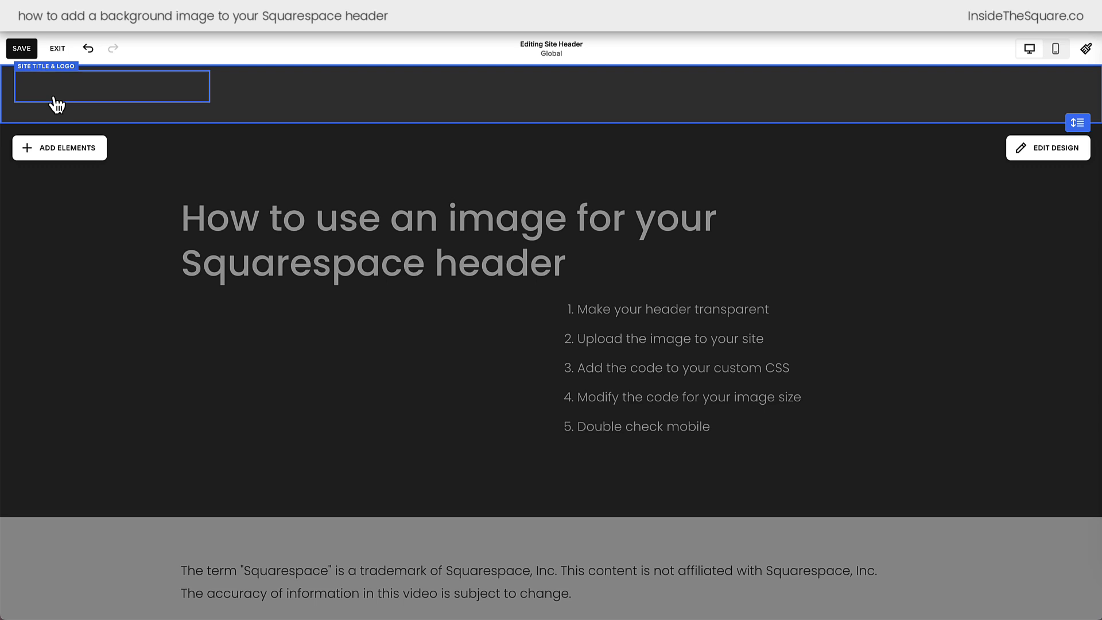
Save the header, then upload header background image.jpg to Custom CSS Custom Files
left_click(26, 50)
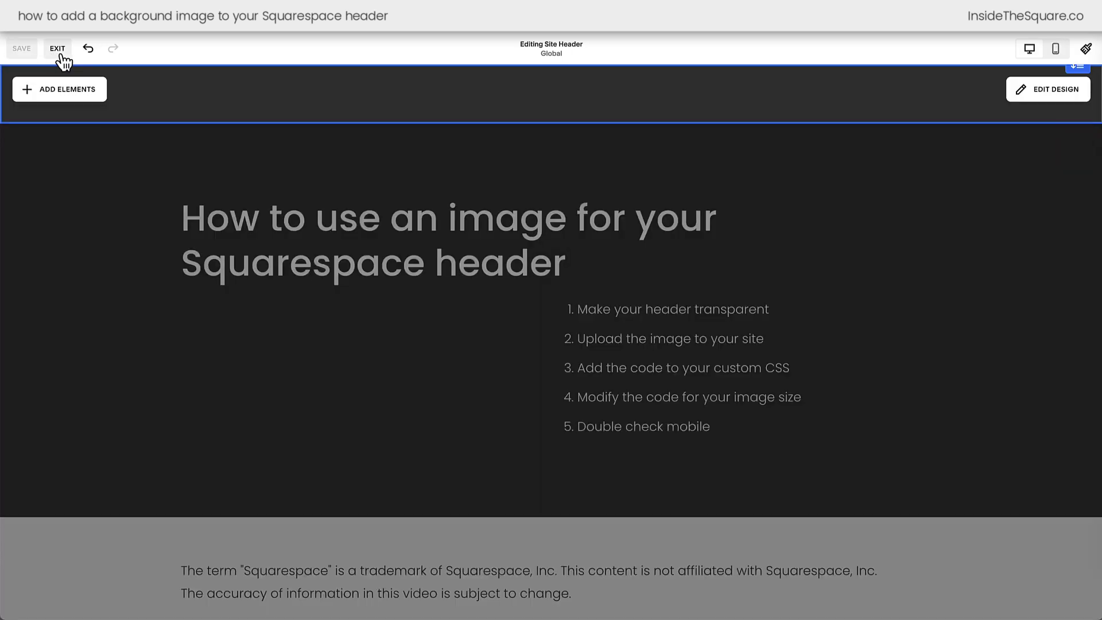
left_click(59, 53)
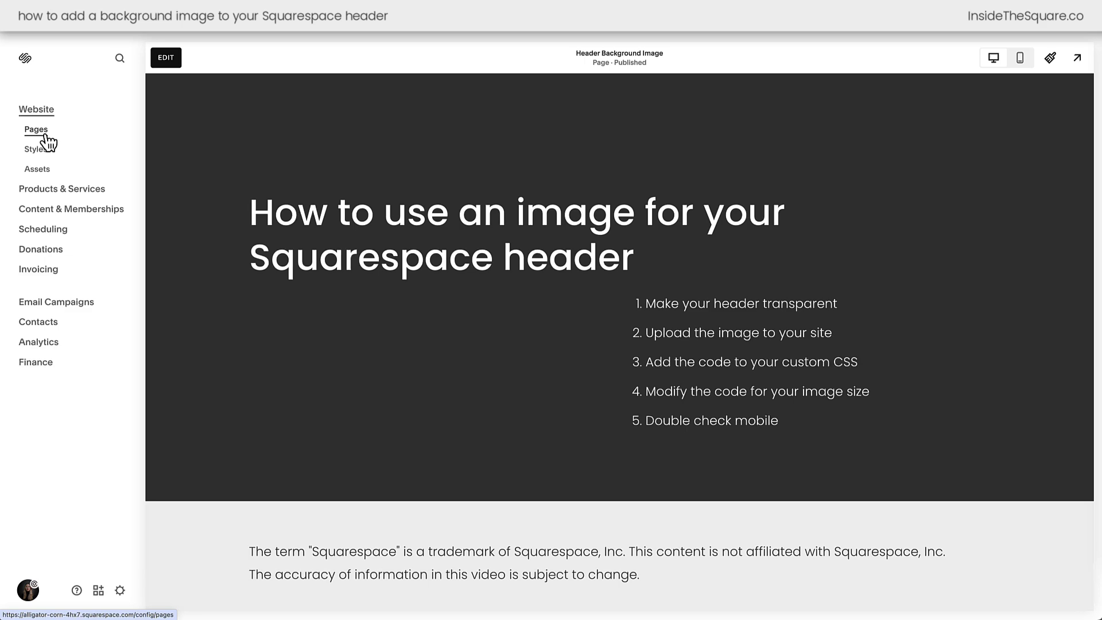
left_click(40, 132)
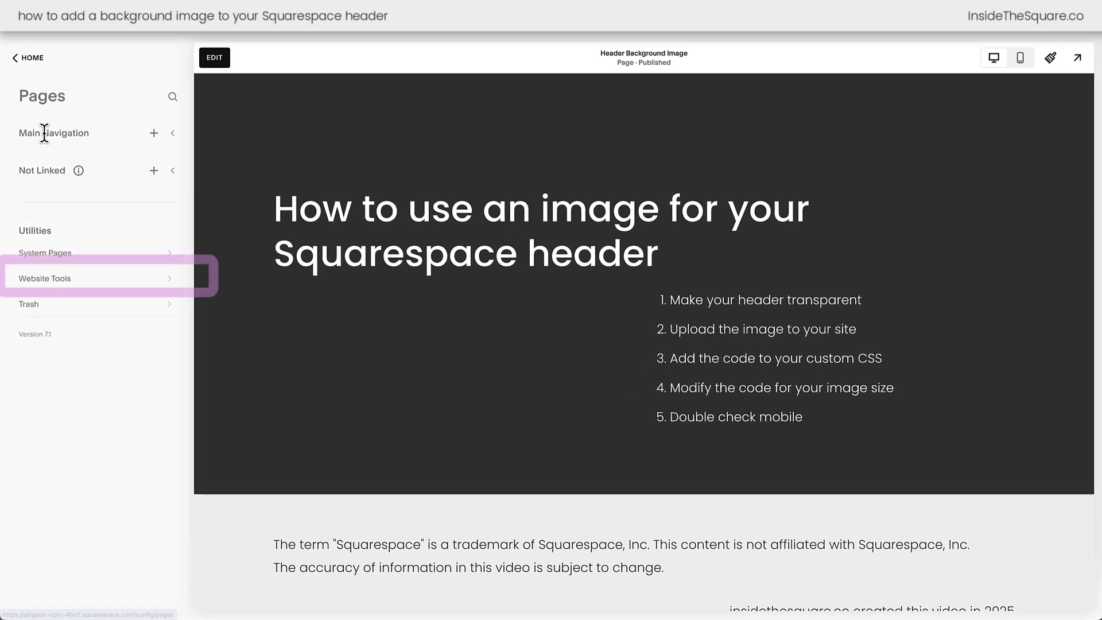
left_click(137, 285)
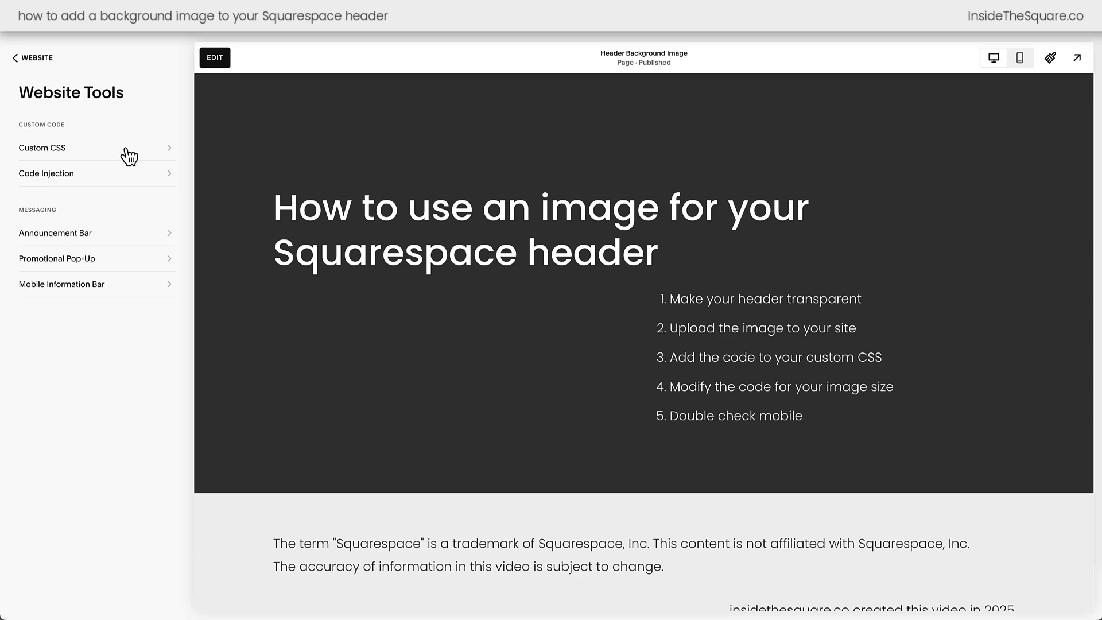
left_click(128, 154)
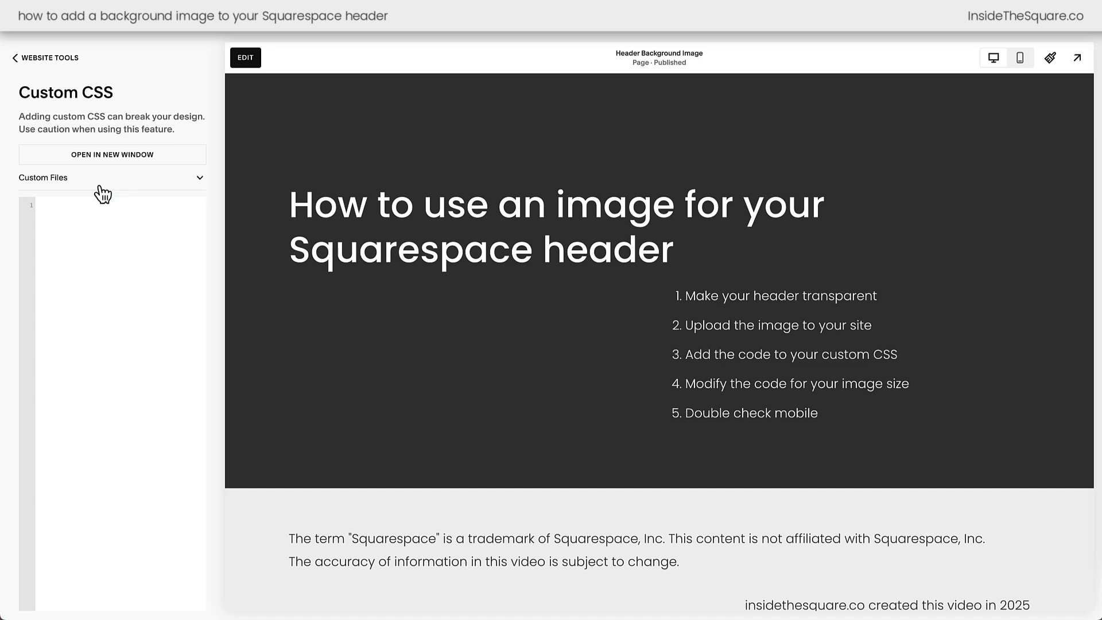
left_click(100, 185)
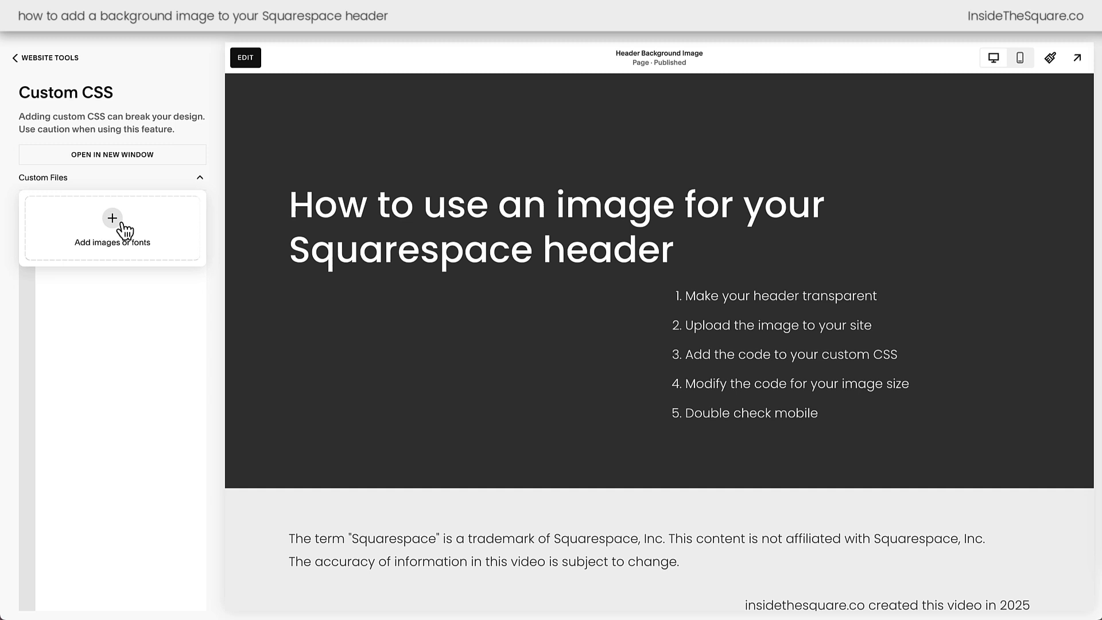
left_click(132, 360)
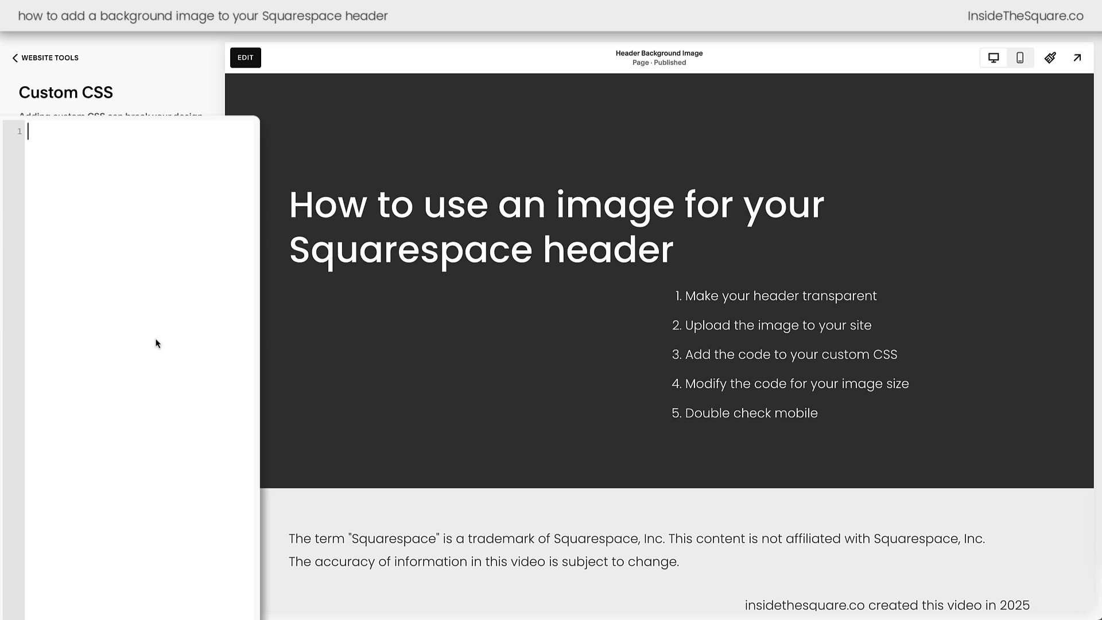
Write a .header rule with background-image url() pointing to header background image.jpg
type(".header{")
key("Return")
type("back")
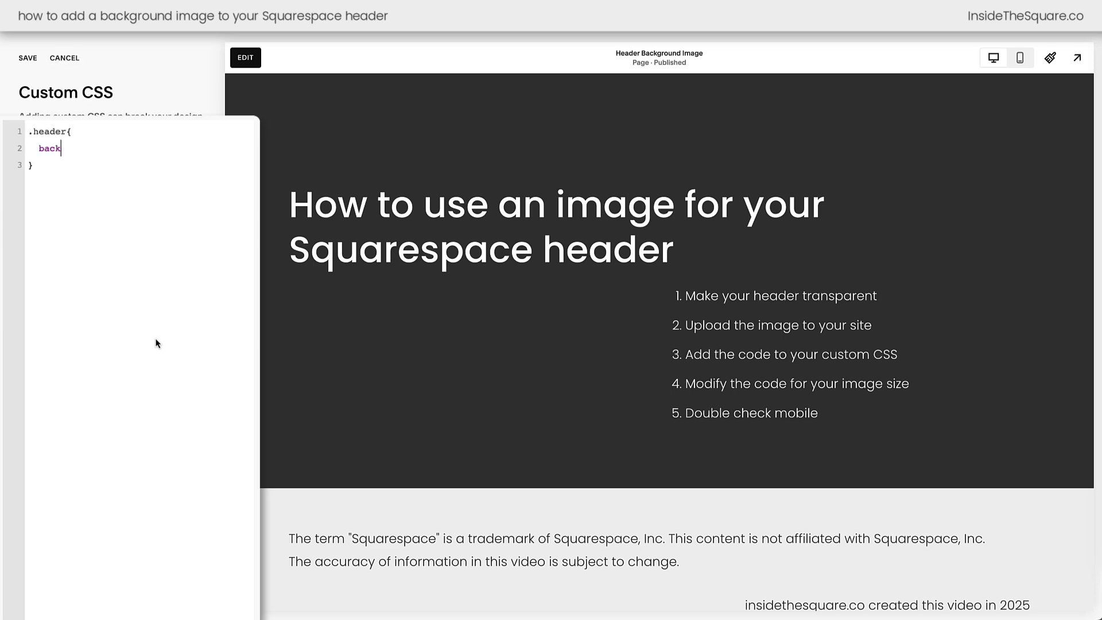
type("ground-image:url(")
key("ctrl+v")
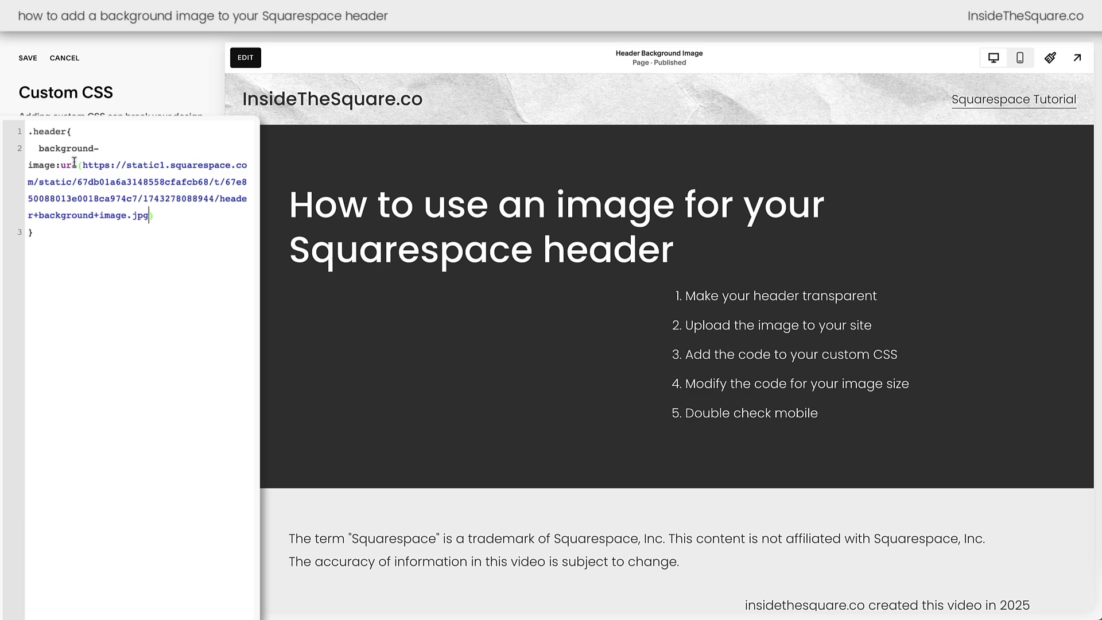
left_click_drag(81, 165, 148, 219)
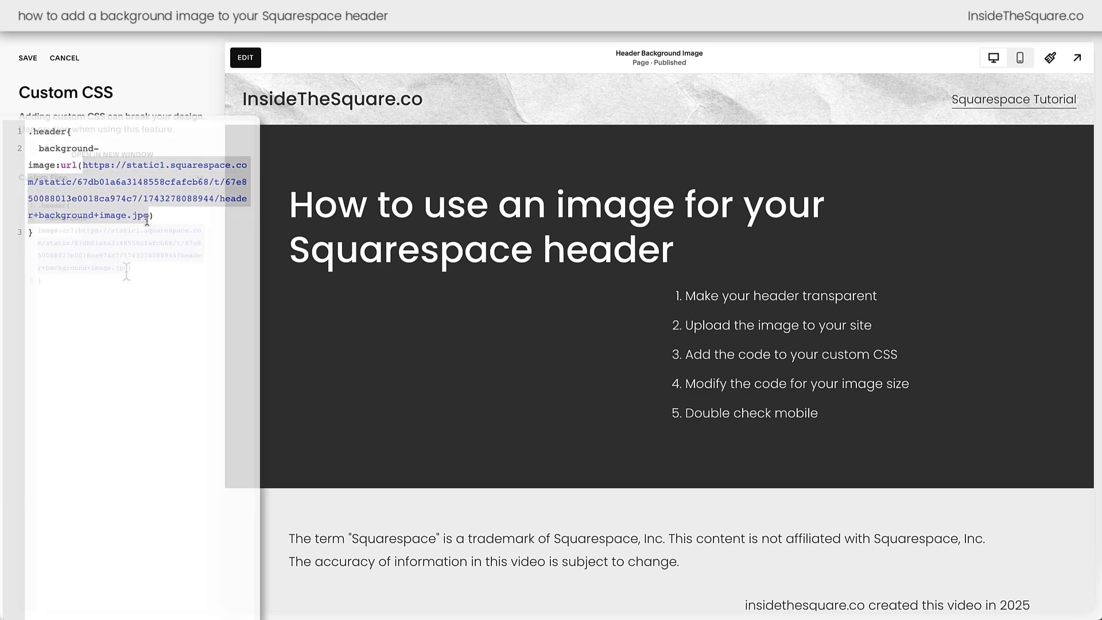
left_click(136, 185)
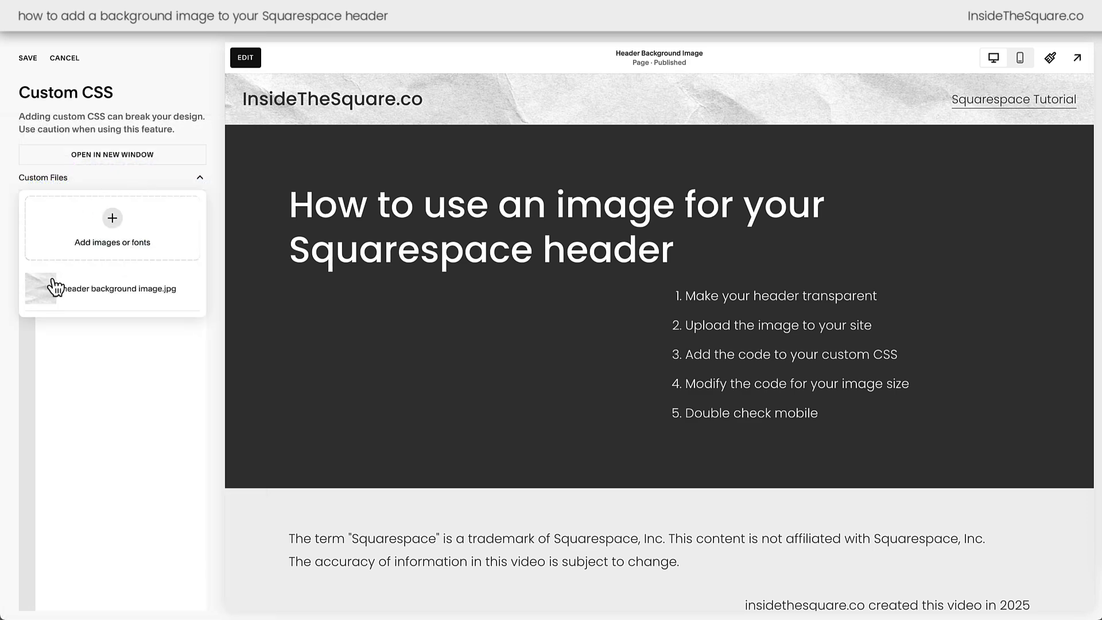
left_click(91, 299)
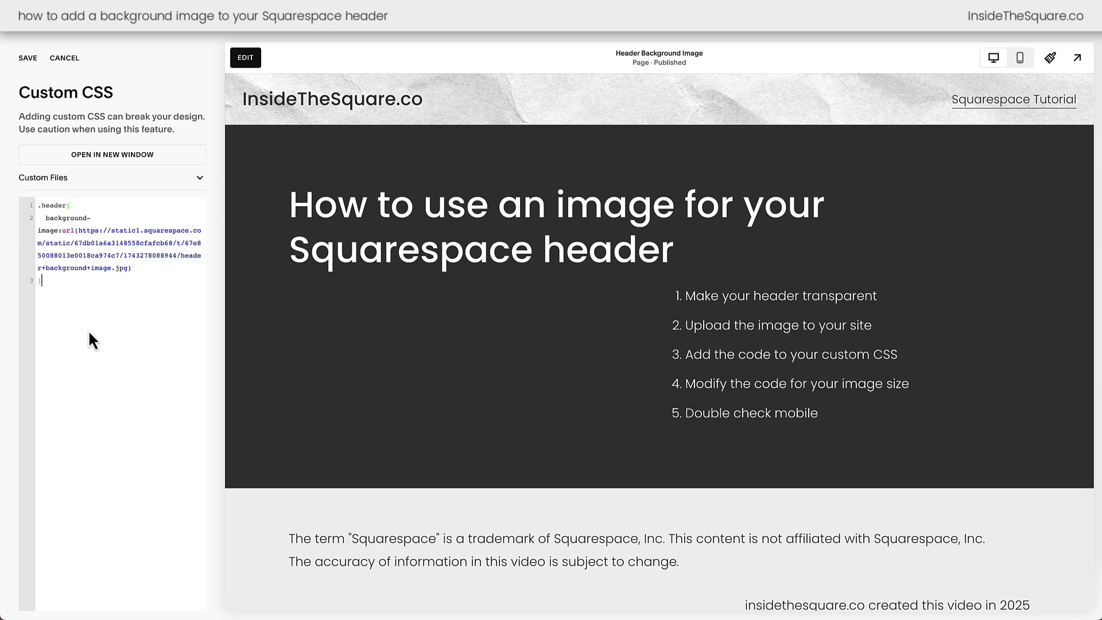
left_click(212, 221)
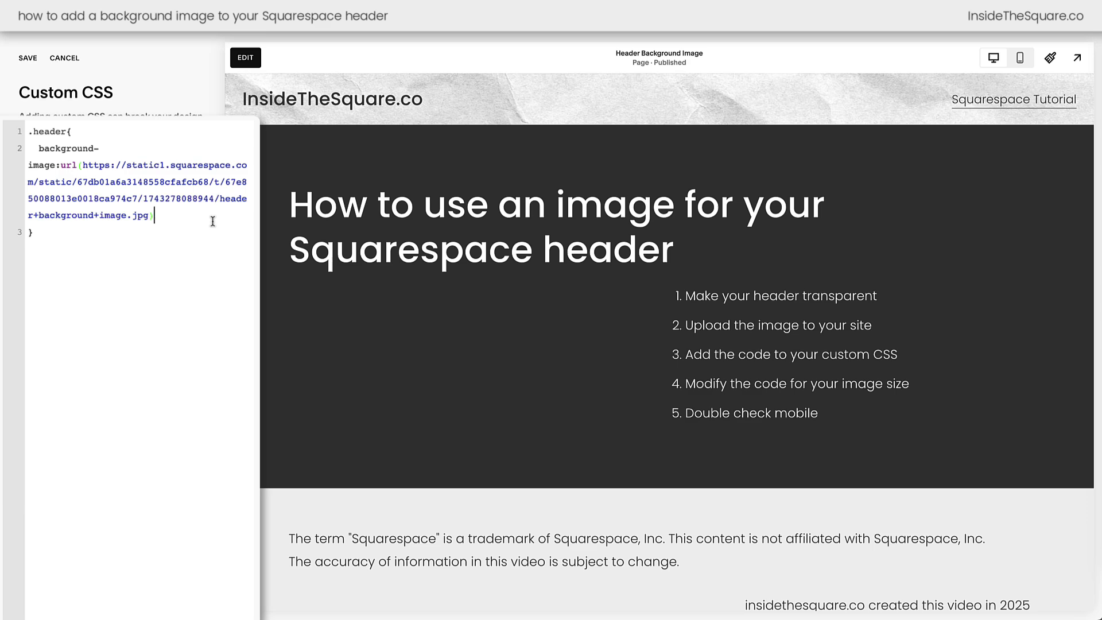
type(";")
key("Return")
Add background-size:cover, try contain in the preview, then revert to cover
type("background-size:cover")
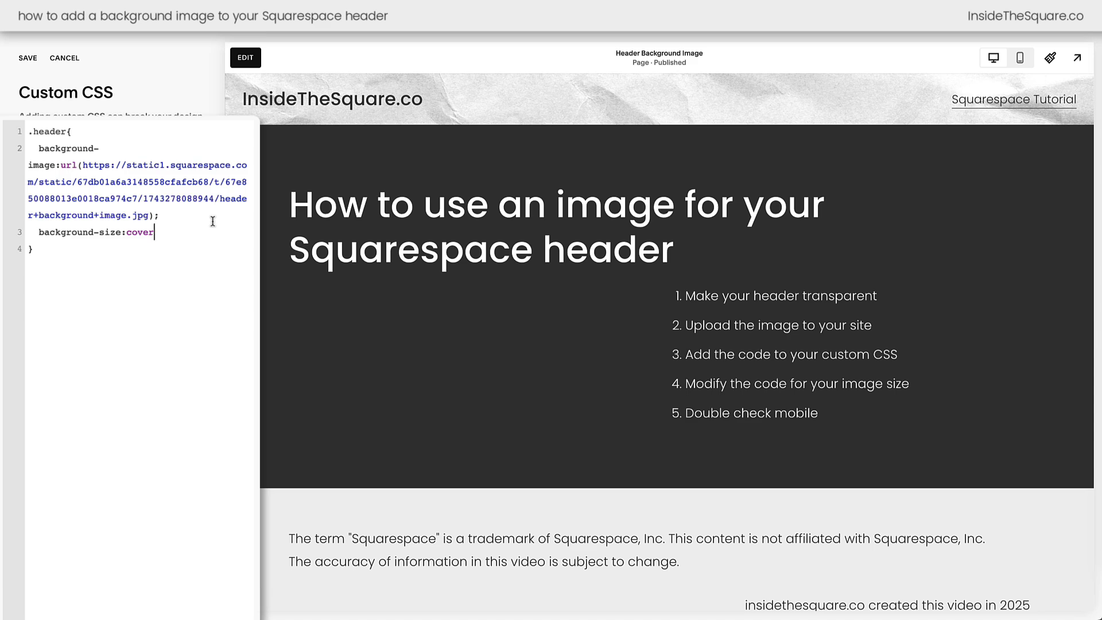
key("shift+Left")
key("shift+Left")
key("shift+Left")
type("ntain")
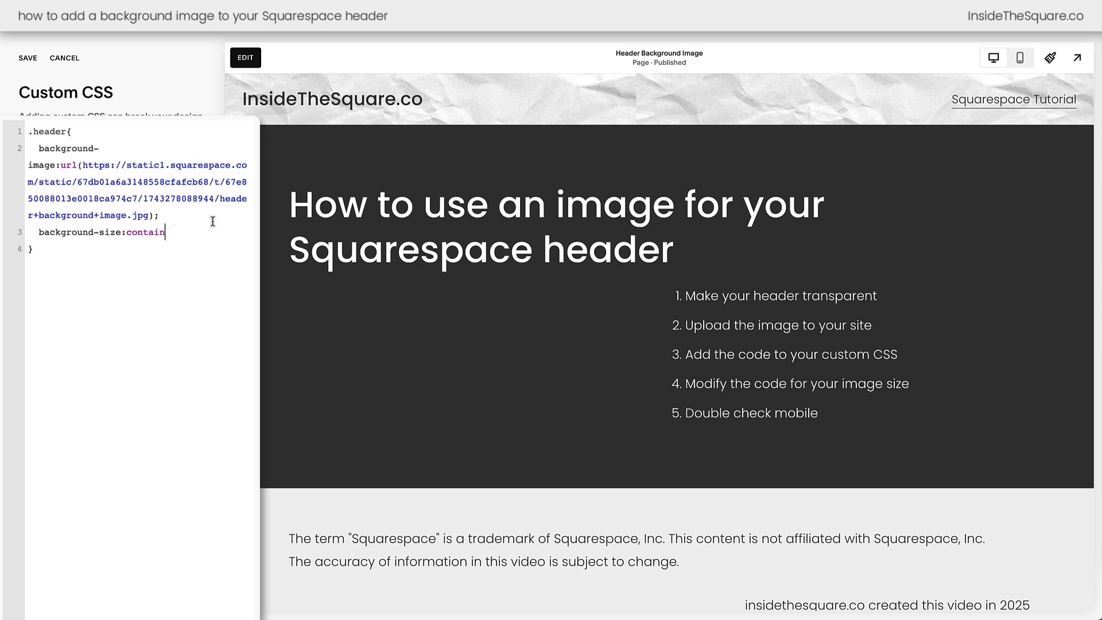
key("shift+Left")
key("shift+Left")
key("shift+Left")
key("shift+Left")
key("shift+Left")
type("cover")
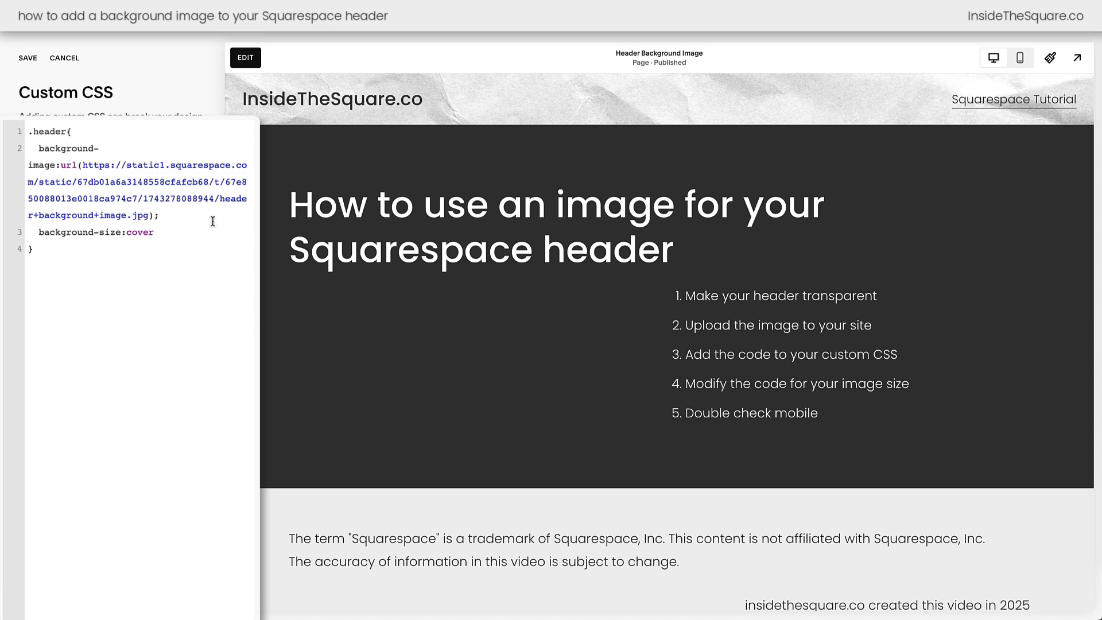
Add a background-position:center line and terminate the cover value with a semicolon
key("Return")
type("background-position:center")
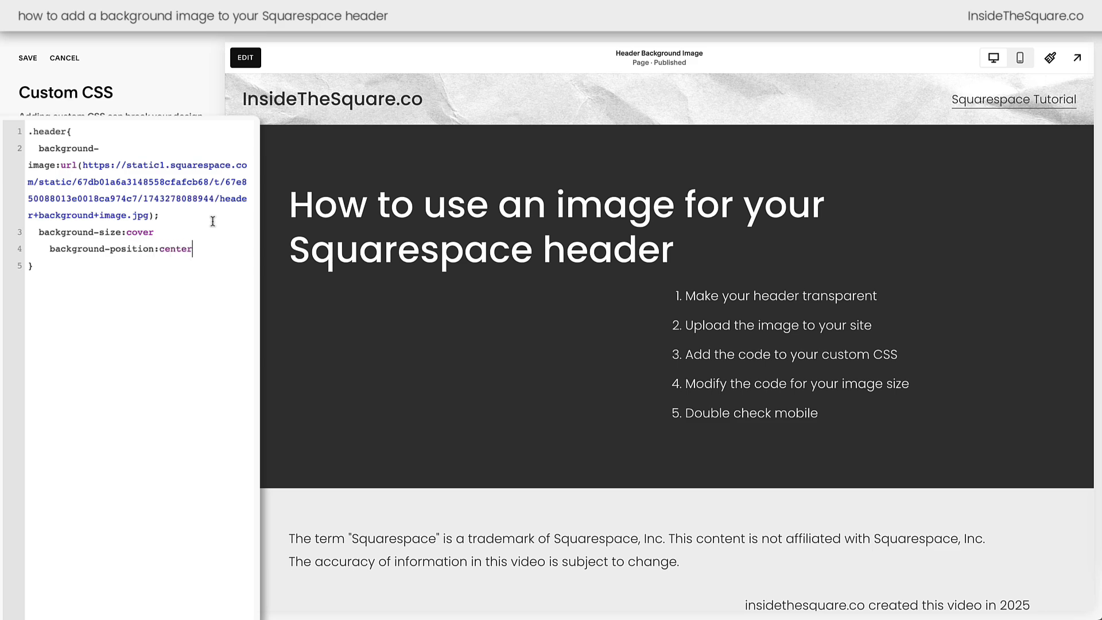
left_click(213, 221)
left_click(210, 230)
type(";")
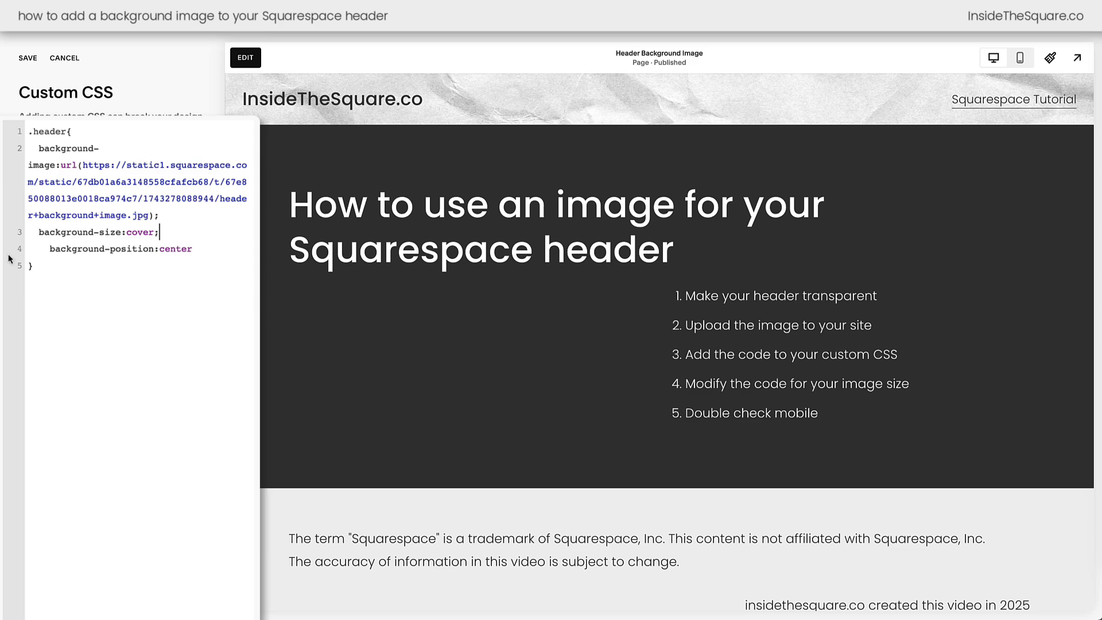
left_click(49, 248)
key("BackSpace")
key("BackSpace")
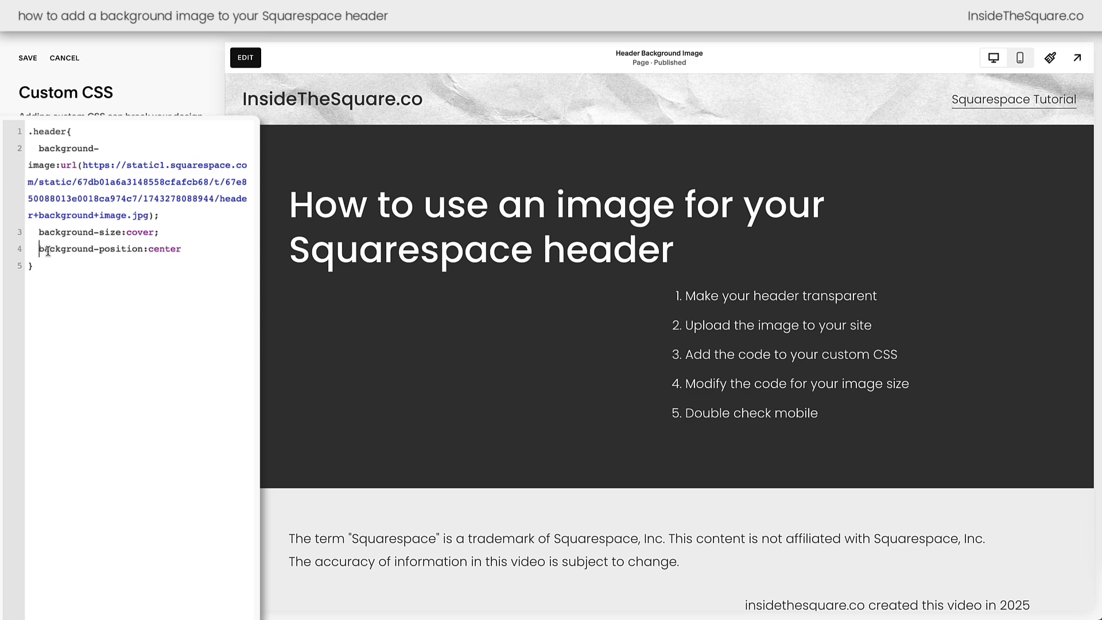
End the center value with a semicolon and add background-color:#fff
left_click_drag(82, 165, 148, 215)
double_click(153, 232)
double_click(181, 248)
left_click(212, 253)
type(";   ")
type("backgro")
type("und-color:")
type("#fff")
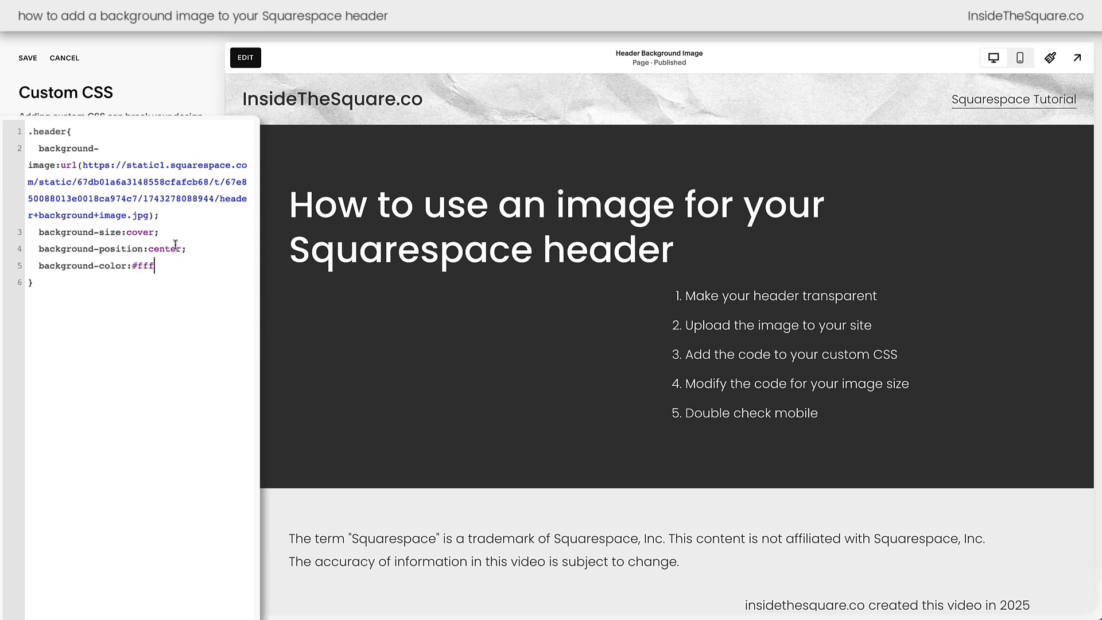
Remove the image URL to test the fallback colour, trying lightpink before restoring #fff
left_click_drag(149, 215, 83, 165)
key("BackSpace")
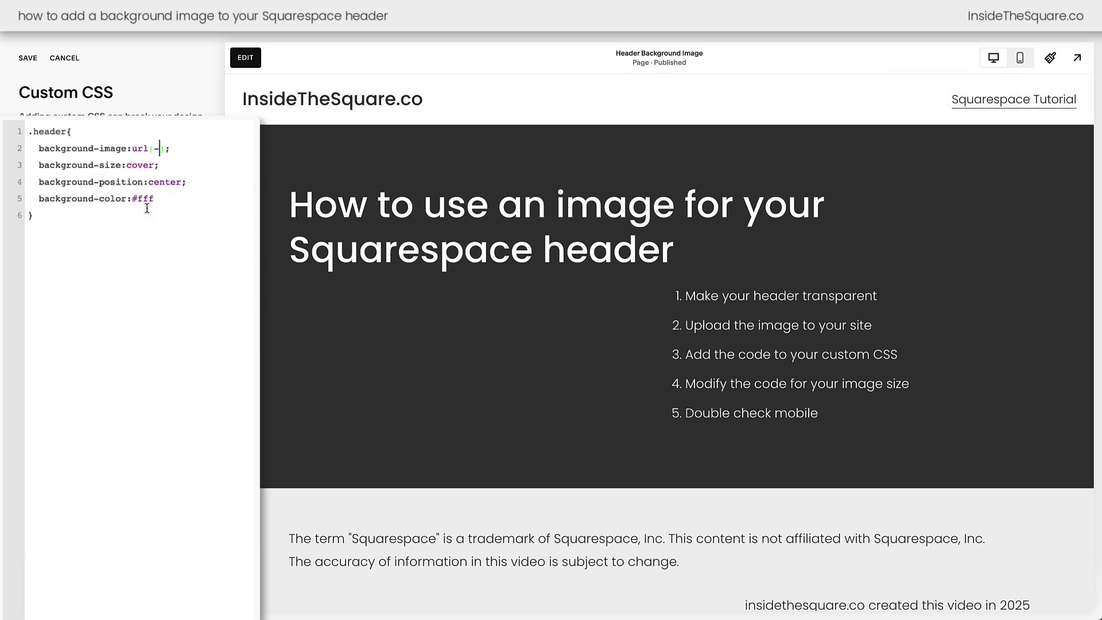
left_click_drag(162, 204, 5, 211)
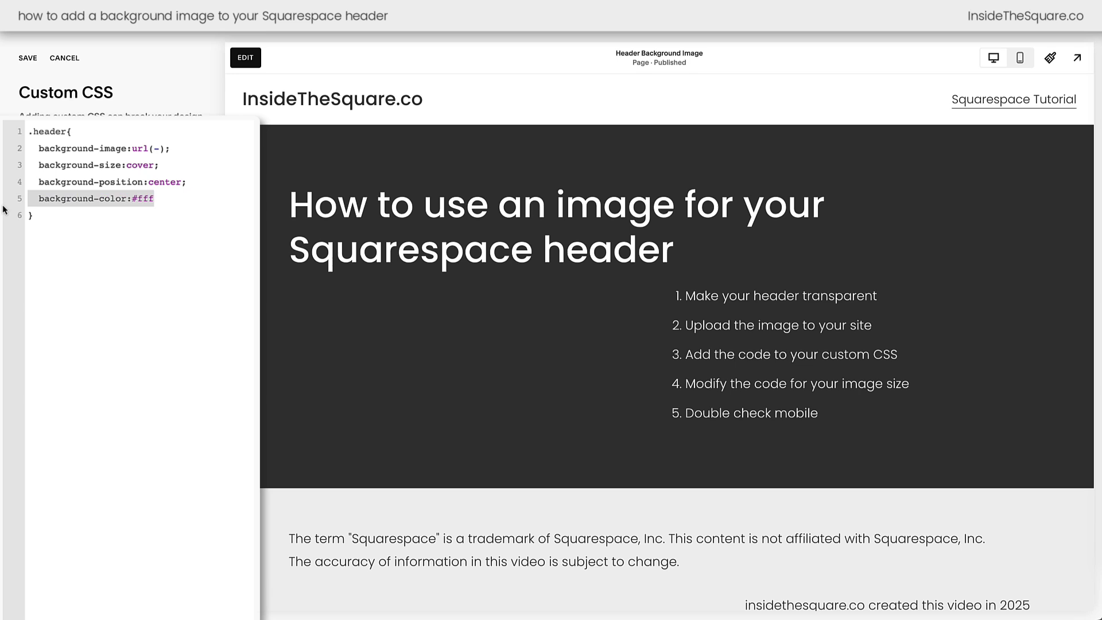
left_click(196, 200)
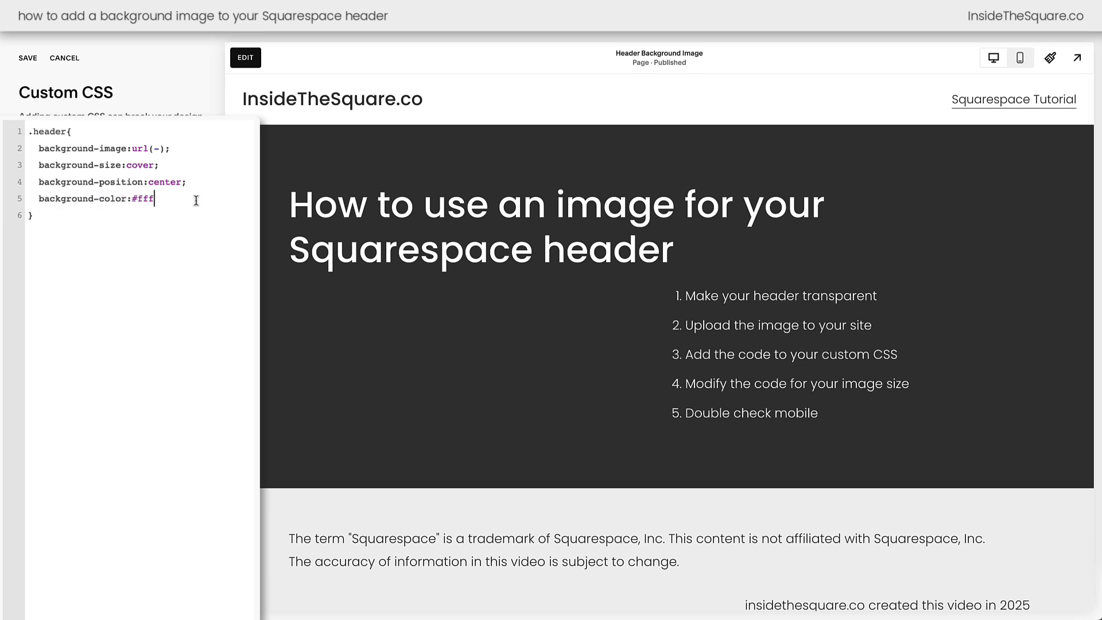
key("shift+Left")
key("shift+Left")
key("shift+Left")
key("shift+Left")
type("lightpink")
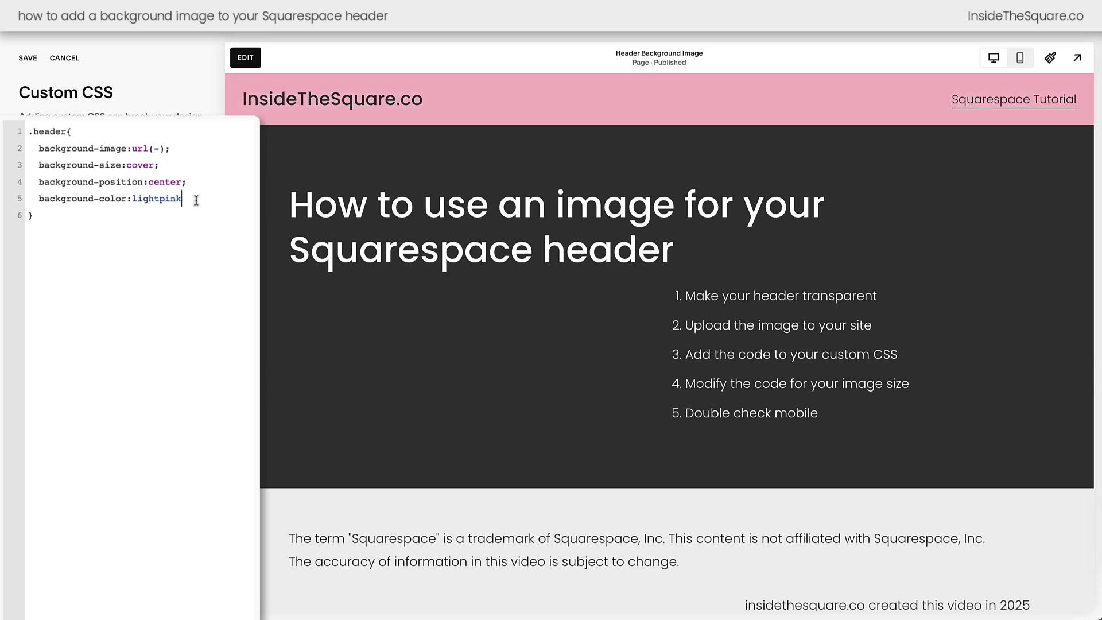
key("shift+Left")
key("shift+Left")
key("shift+Left")
key("shift+Left")
key("shift+Left")
key("shift+Left")
key("shift+Left")
key("shift+Left")
key("shift+Left")
type("#fff")
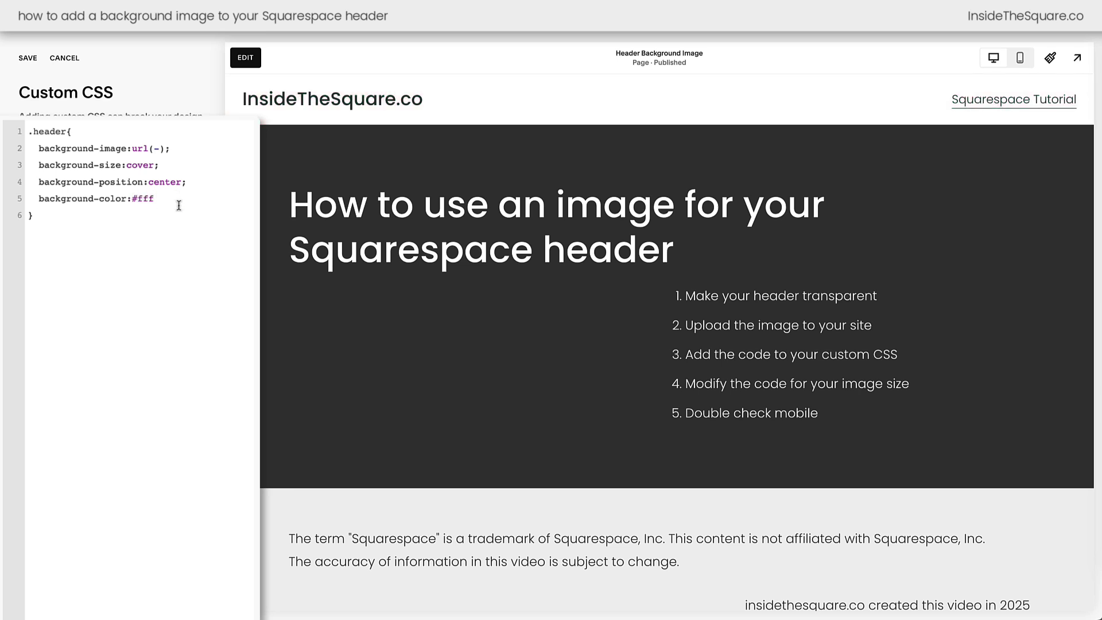
Paste the header background image.jpg URL back into url() and refresh the preview
left_click(159, 149)
key("ctrl+v")
key("ctrl+z")
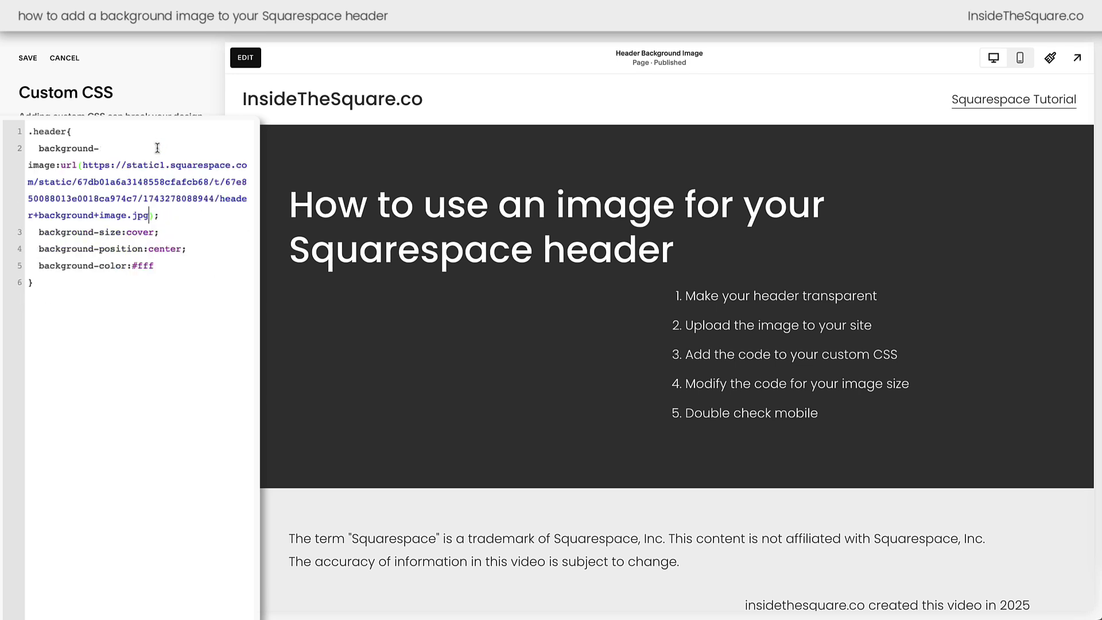
left_click(107, 307)
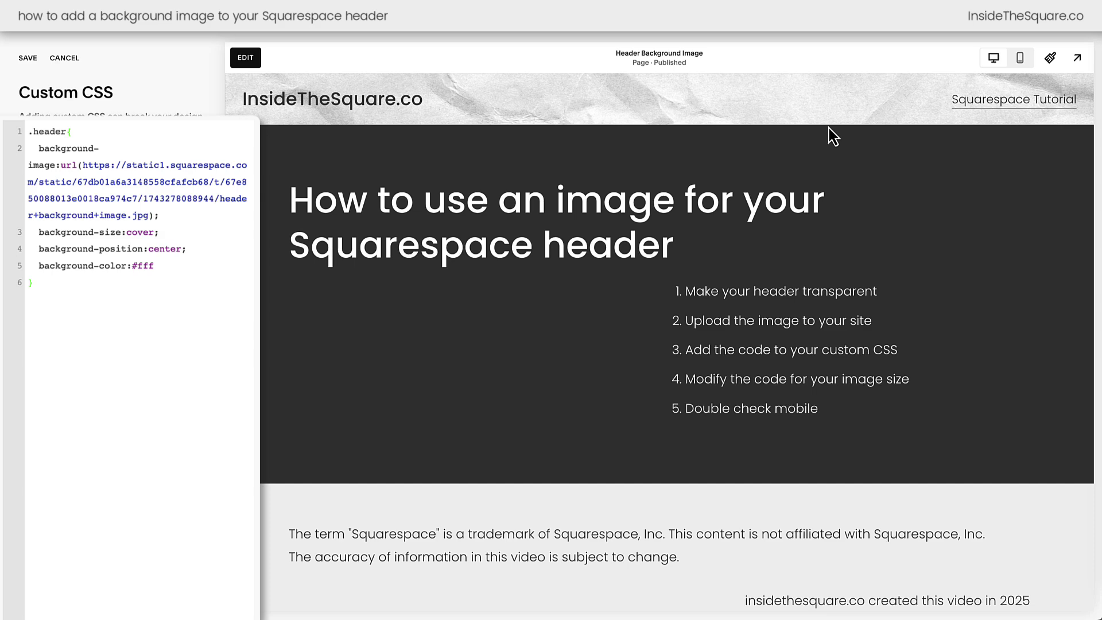
Switch the preview to mobile and open the hamburger navigation menu
left_click(1021, 59)
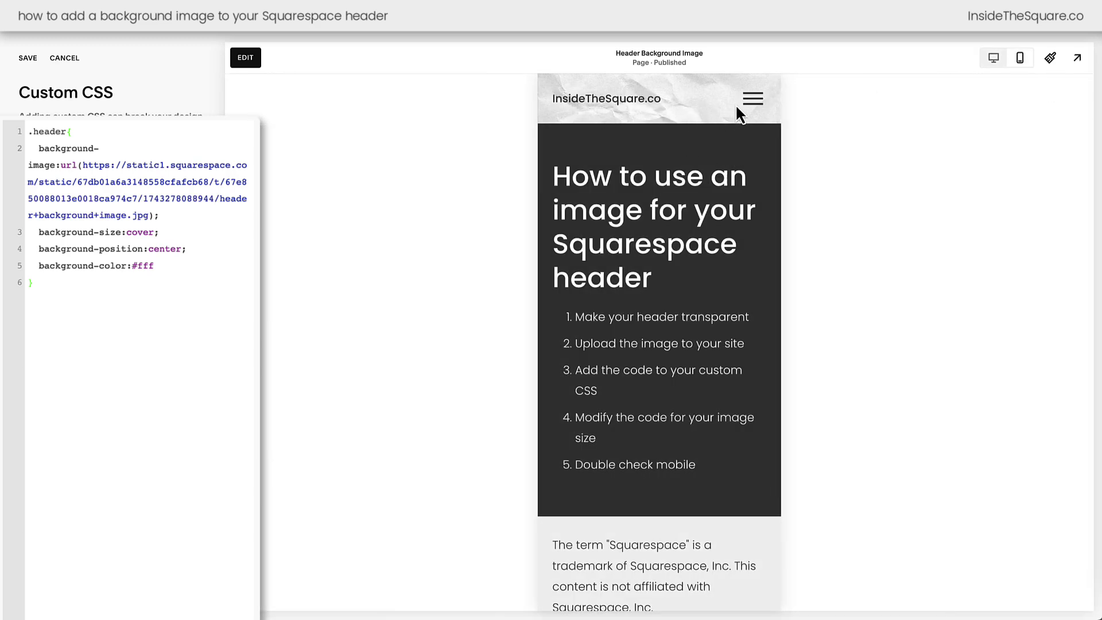
left_click(754, 103)
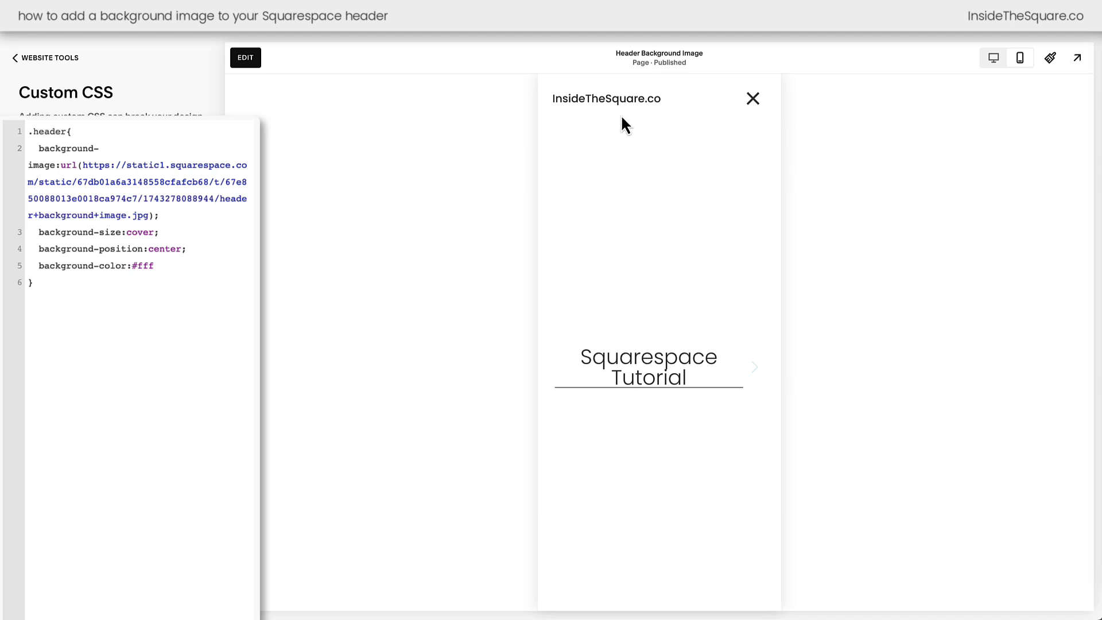
Add .header-announcement-bar-wrapper as a second selector alongside .header
left_click(67, 131)
type(",")
type(".header-announcement-bar-wrapper")
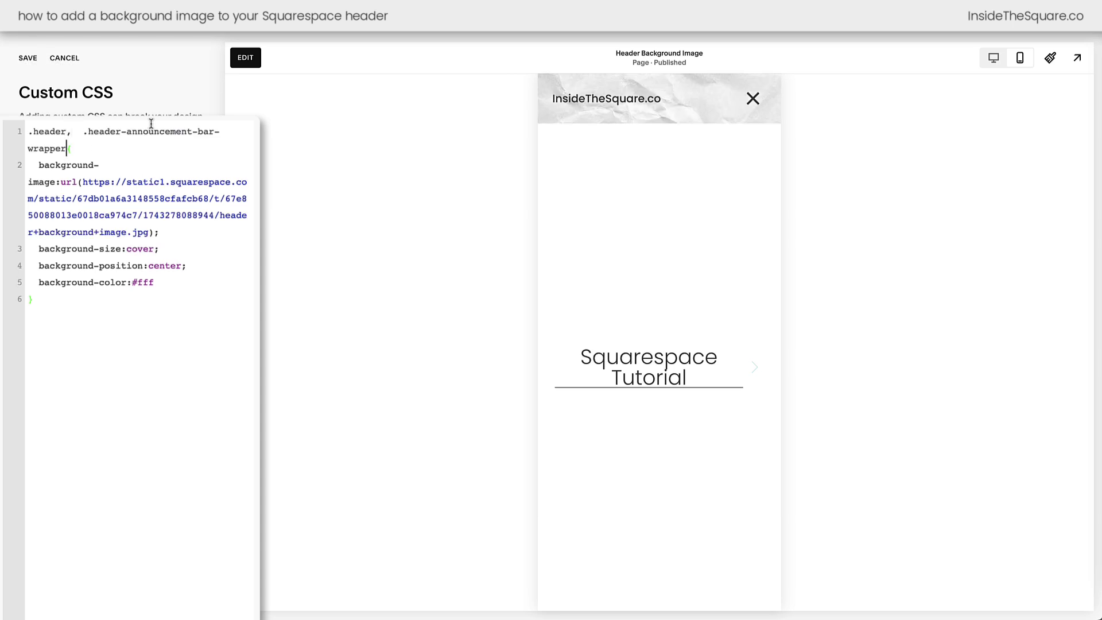
key("Up")
key("Right")
key("Right")
key("Right")
key("BackSpace")
left_click_drag(67, 148, 78, 131)
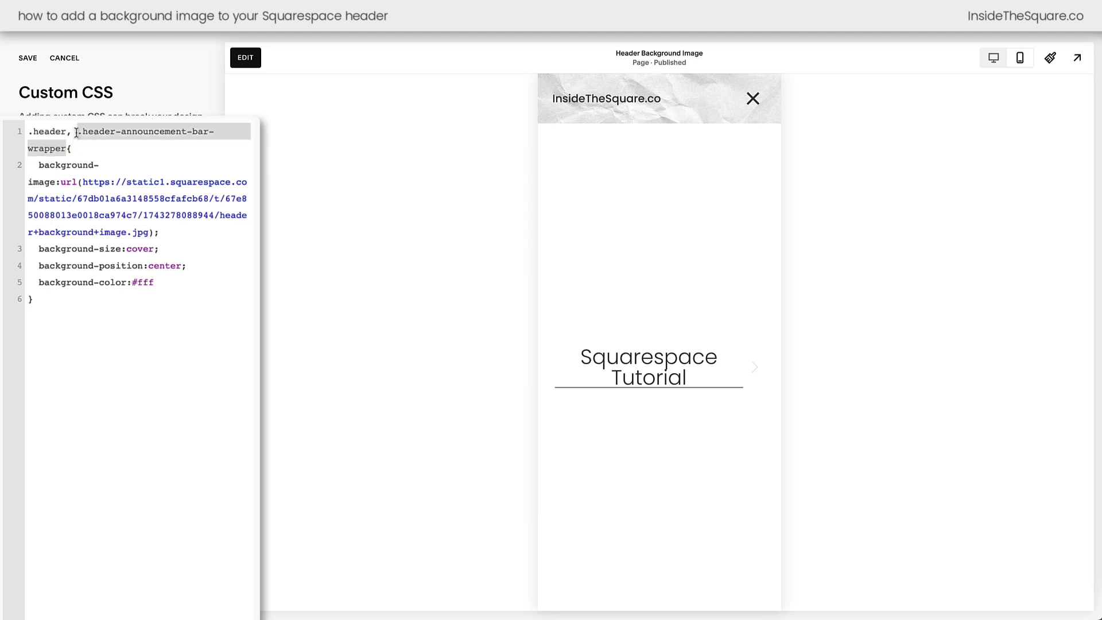
left_click(104, 148)
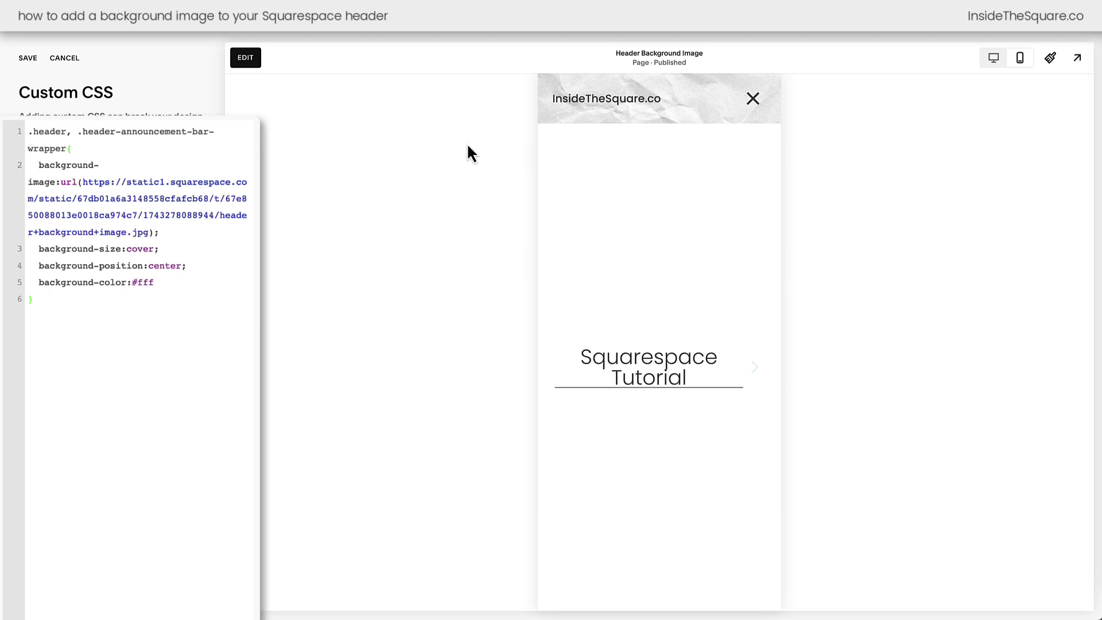
Check the mobile menu's textured background, then return the preview to desktop
left_click(753, 101)
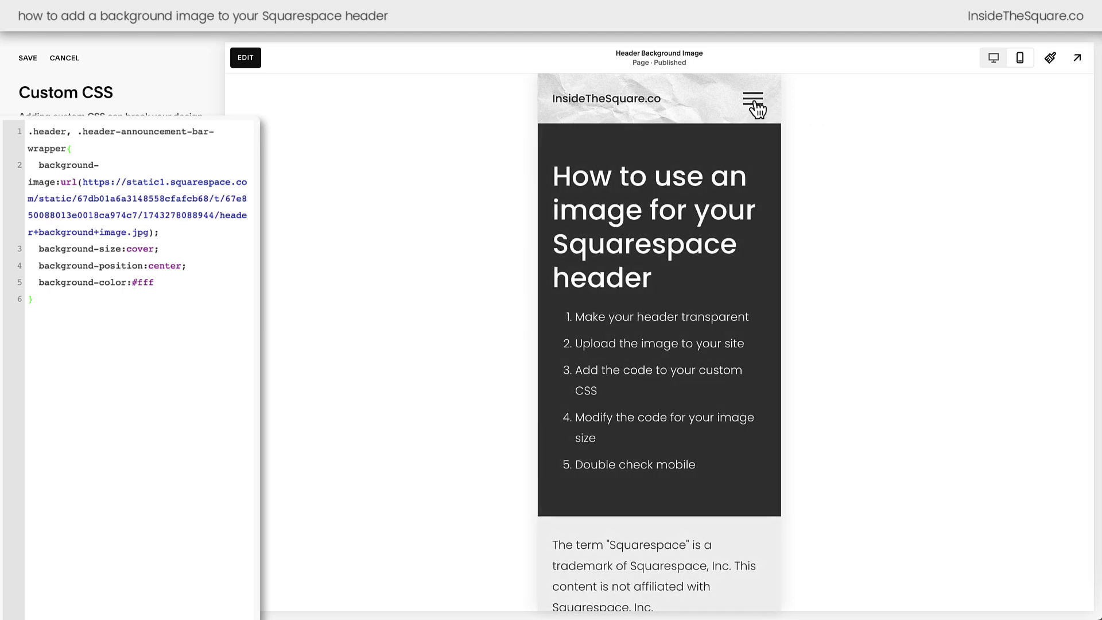
left_click(754, 102)
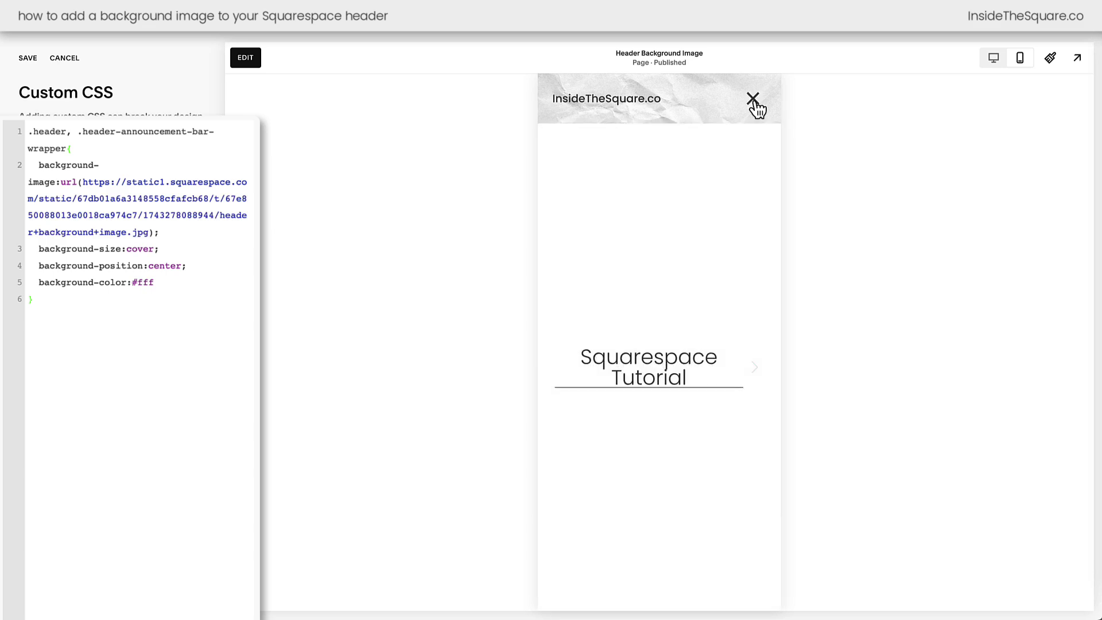
left_click(755, 103)
left_click(992, 66)
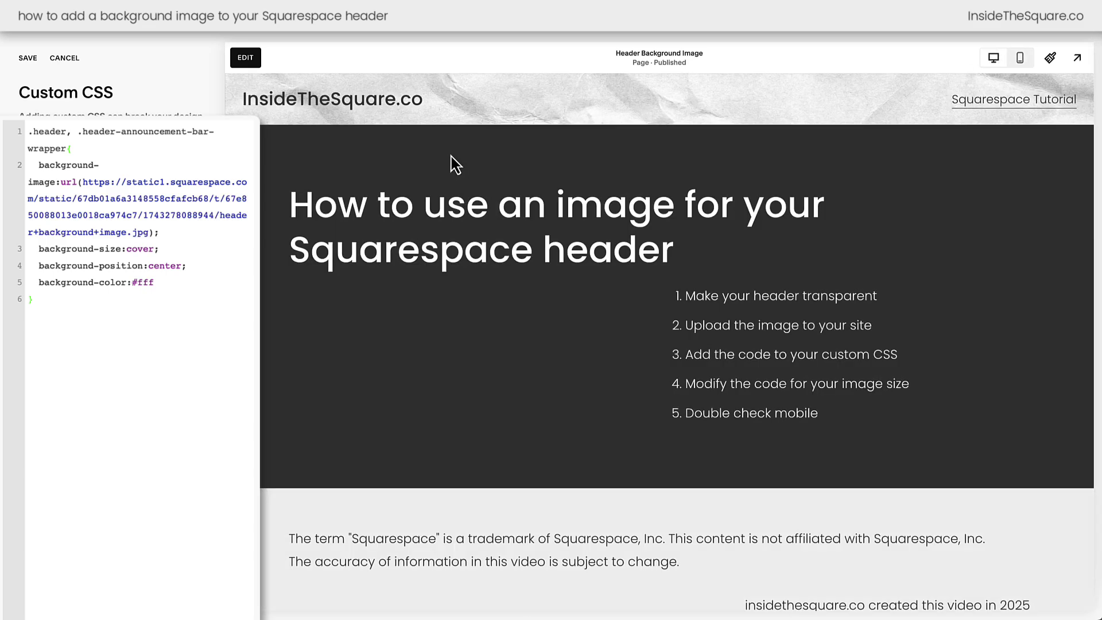
left_click_drag(113, 351, 70, 282)
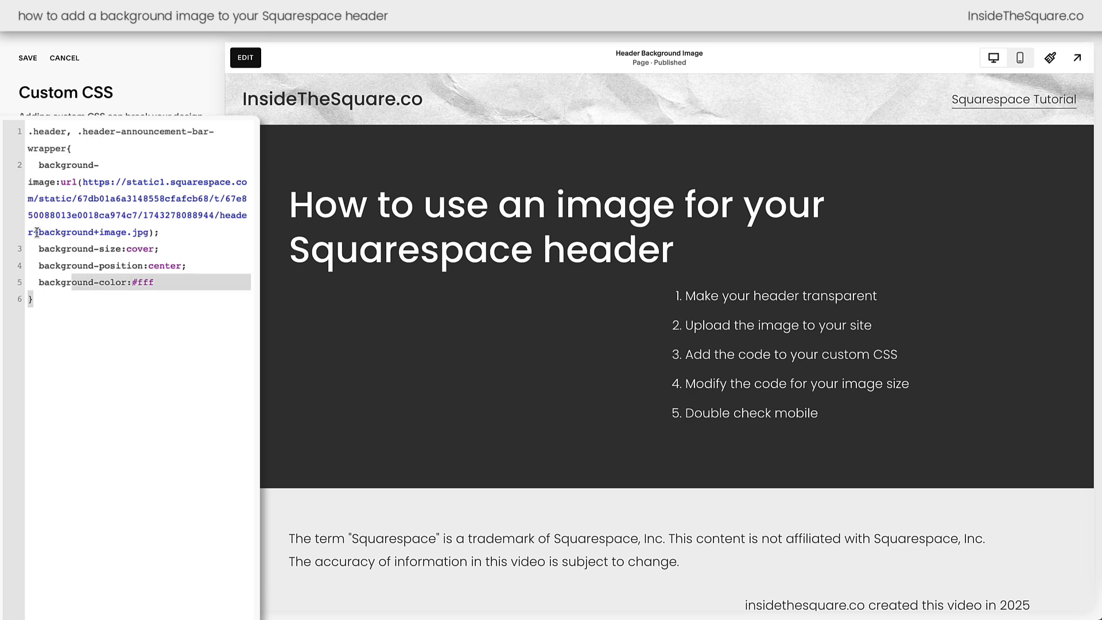
key("ctrl+a")
left_click(123, 340)
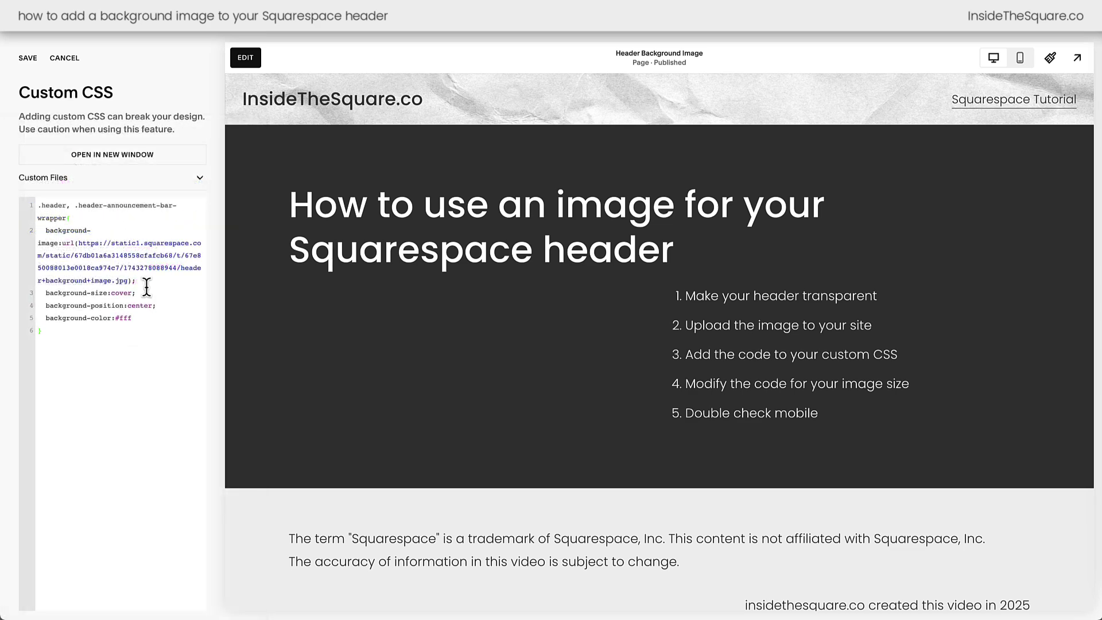
Save the Custom CSS containing the .header background rules
left_click(29, 60)
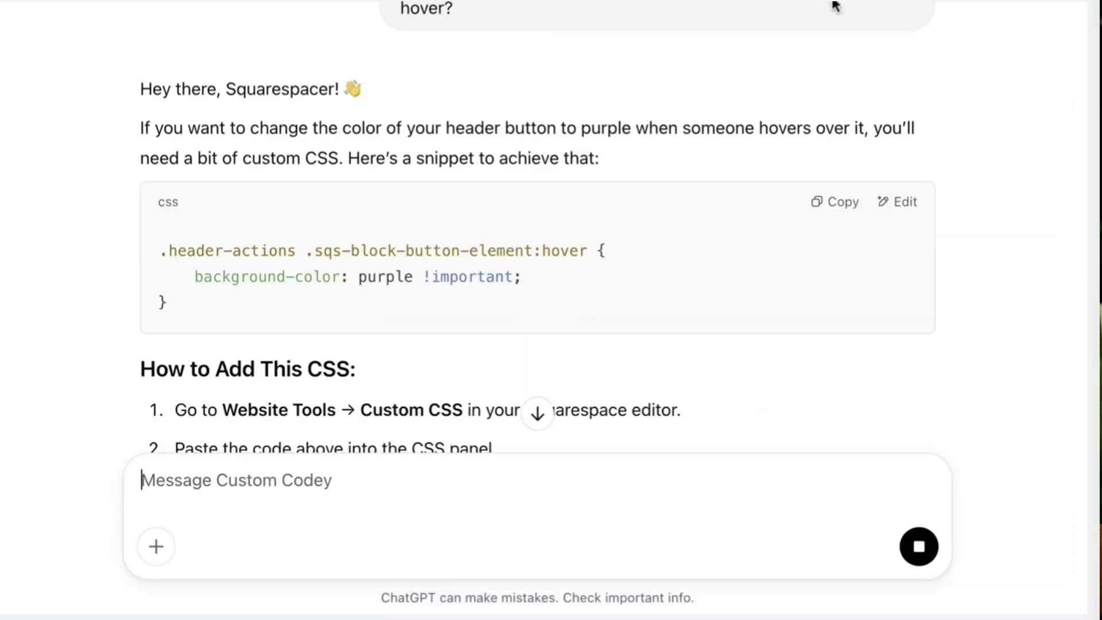
Scroll down the Custom Codey chat to read the updated hover CSS reply
scroll(779, 174, "down", 5)
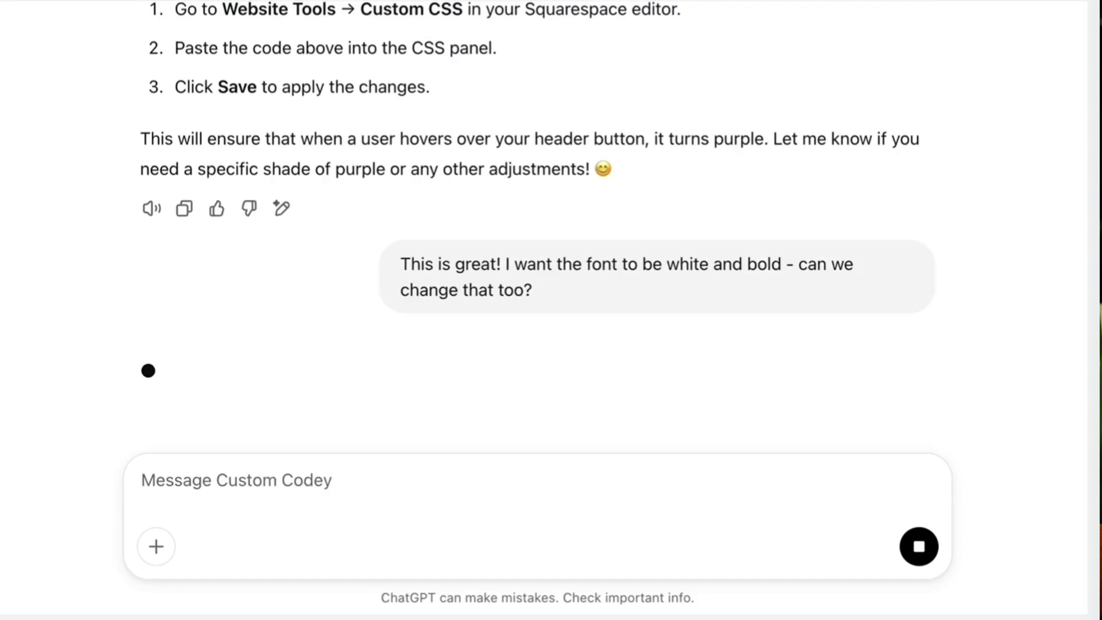